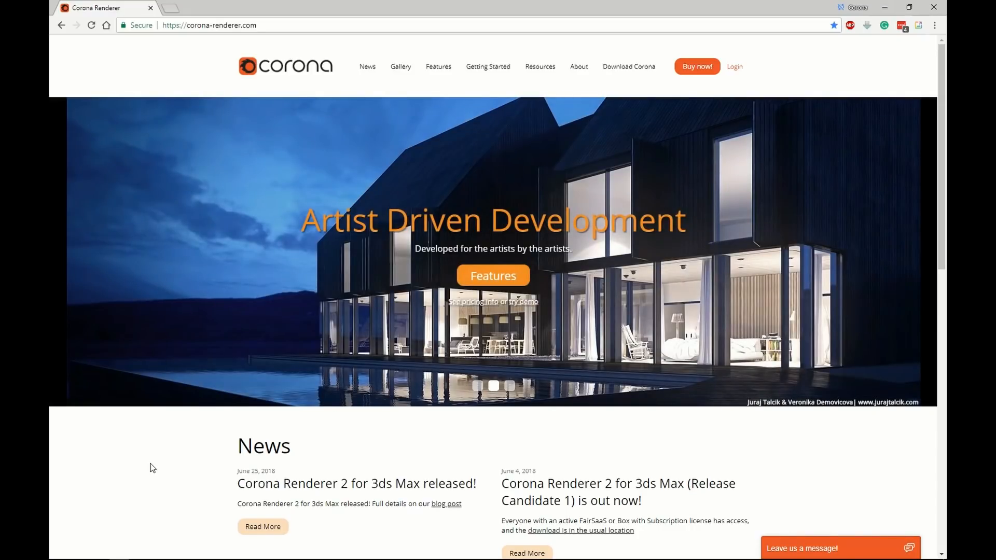
# Download the Windows build of Corona Renderer for Cinema 4D Beta 1 from the Corona site's download page.
pyautogui.click(625, 67)
pyautogui.scroll(-4, 600, 298)
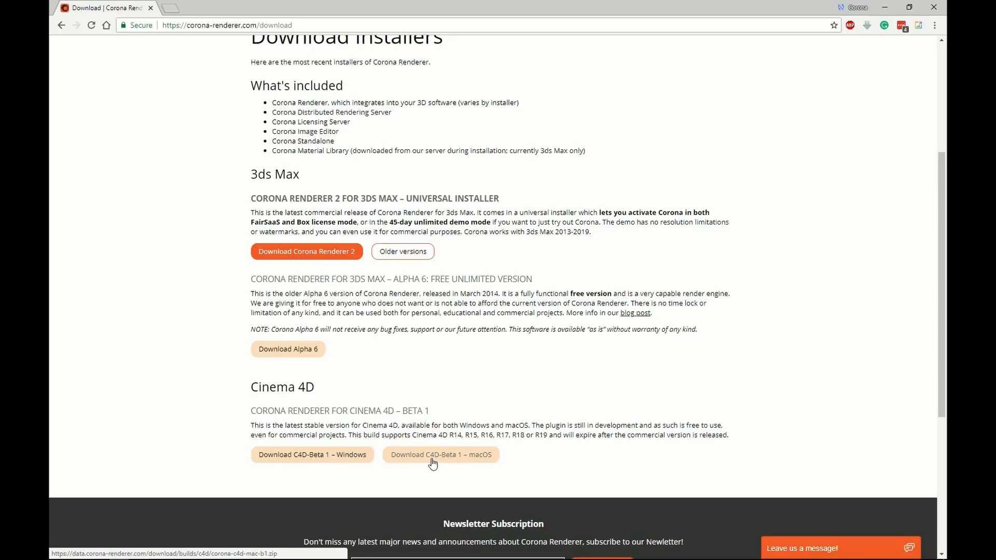
pyautogui.click(351, 456)
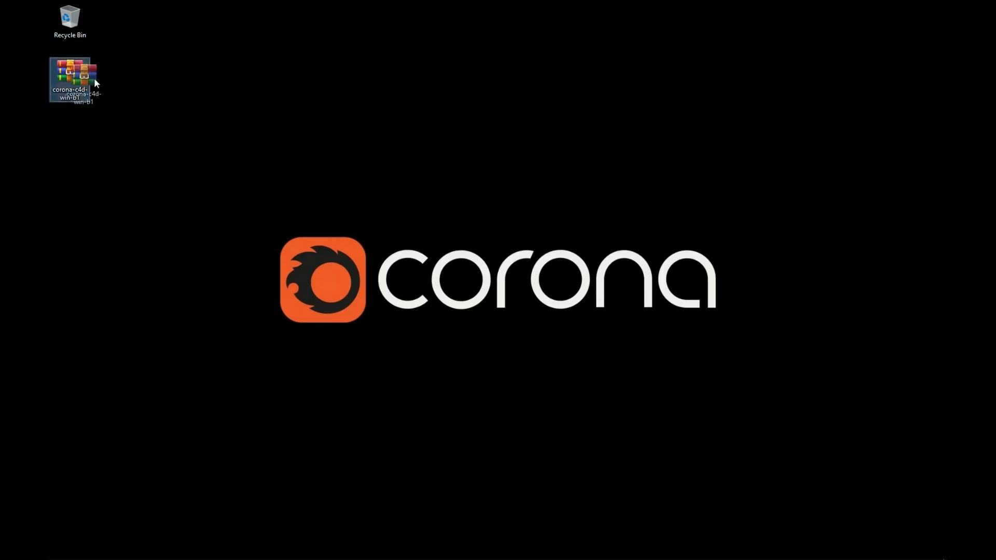
# Extract the corona-c4d-win-b1 archive into its own folder and place that folder beside the archive on the desktop.
pyautogui.moveTo(94, 78); pyautogui.dragTo(432, 123)
pyautogui.rightClick(432, 123)
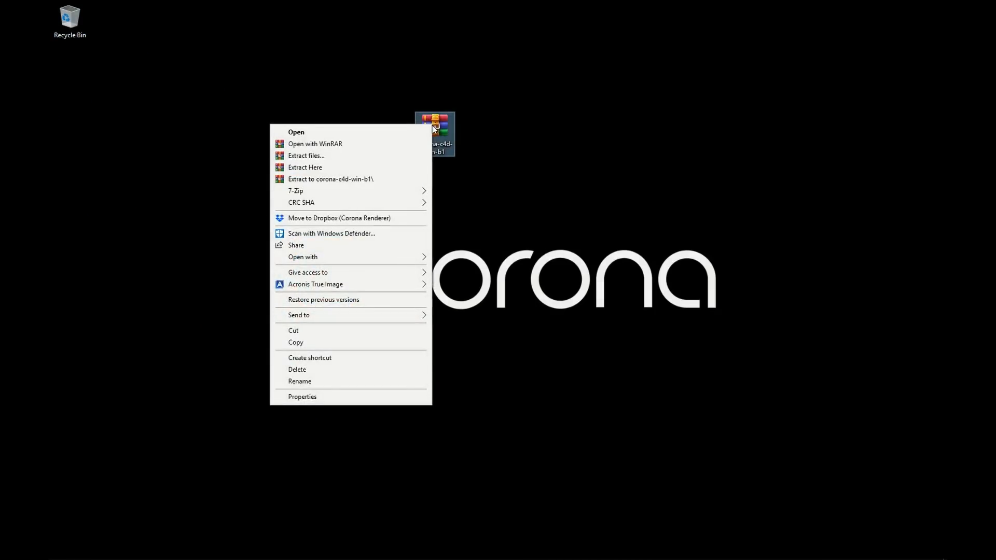
pyautogui.click(380, 178)
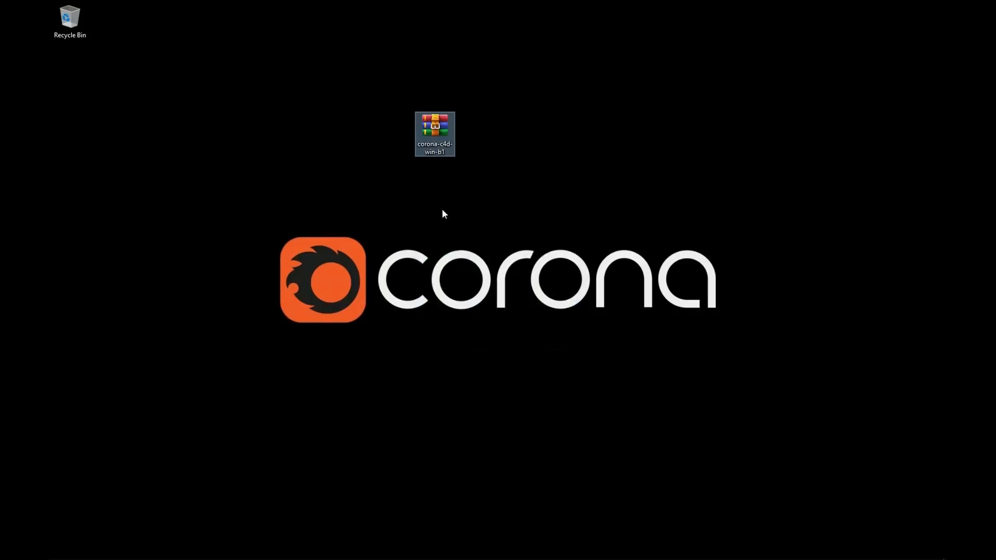
pyautogui.moveTo(70, 77); pyautogui.dragTo(489, 130)
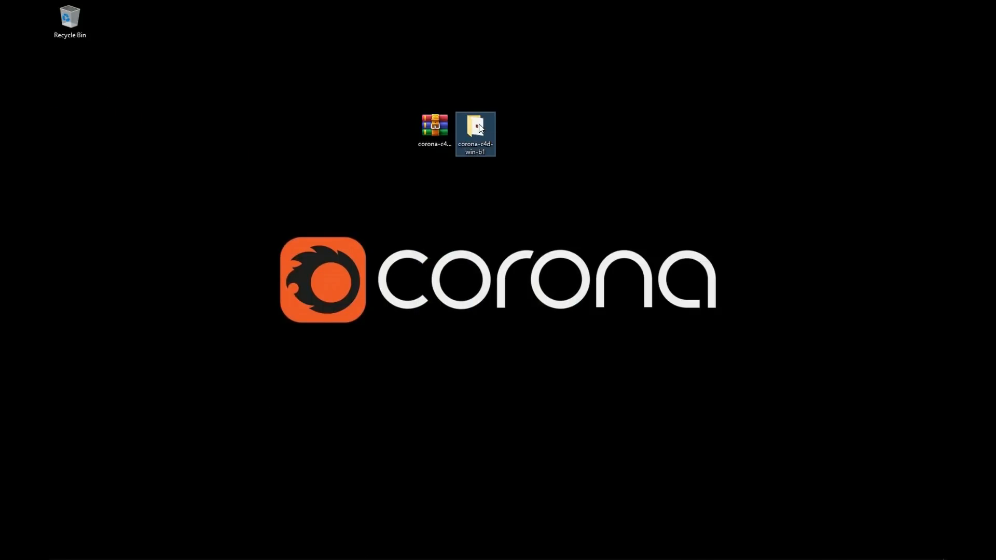
# Launch the corona-c4d-win-b1 installer from the extracted folder and close the folder window.
pyautogui.doubleClick(479, 128)
pyautogui.click(247, 68)
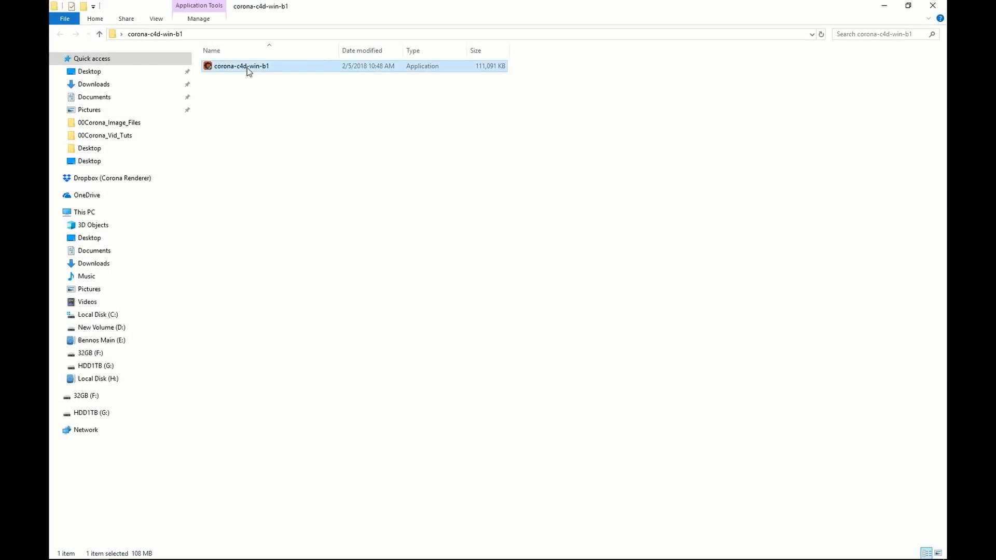
pyautogui.click(937, 7)
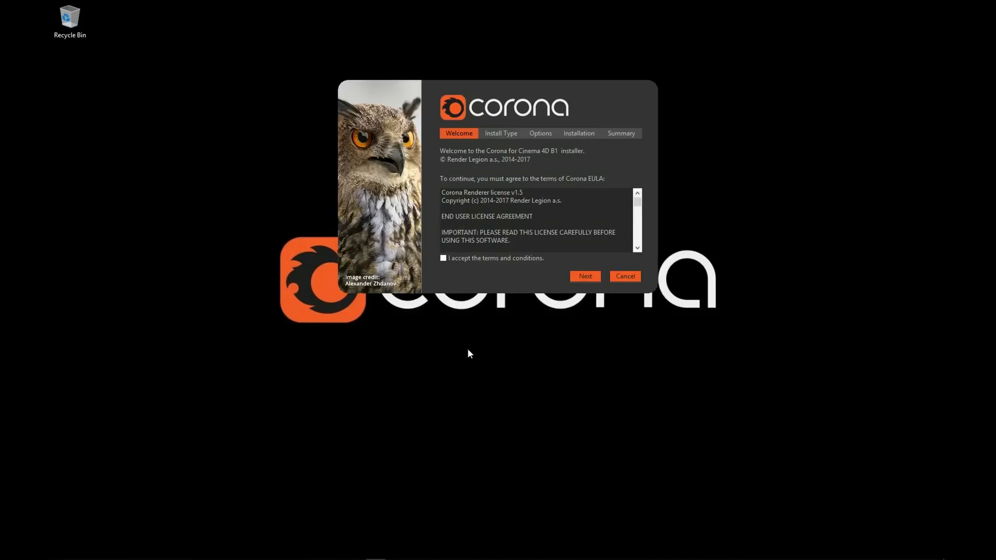
# Accept the licence terms and complete a Typical installation of Corona for all detected Cinema 4D versions.
pyautogui.click(496, 258)
pyautogui.click(585, 276)
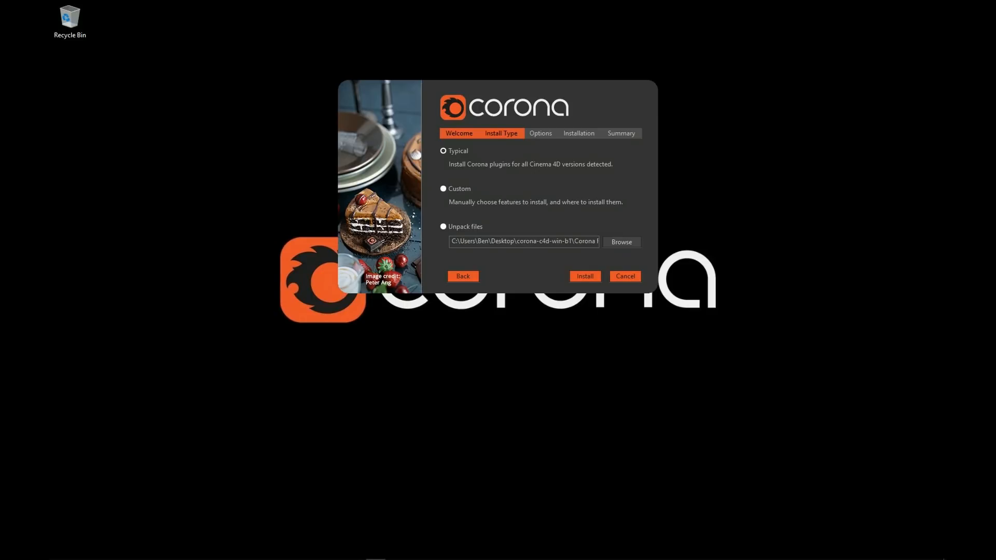
pyautogui.click(584, 276)
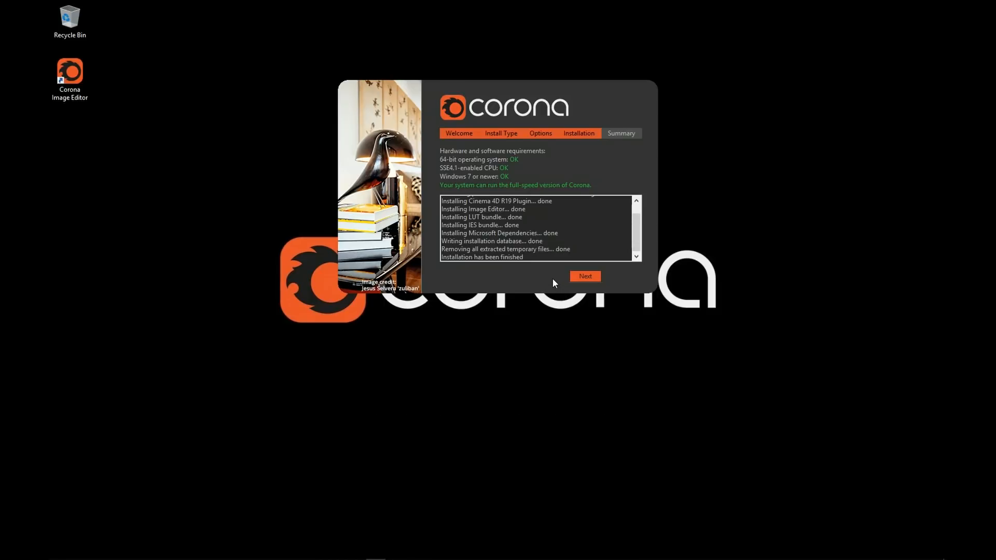
pyautogui.click(584, 276)
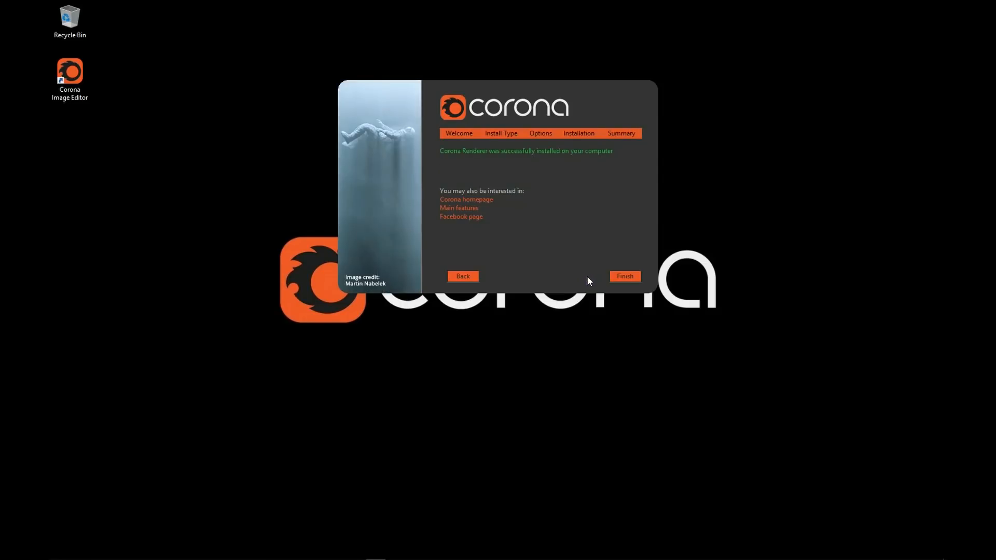
pyautogui.click(622, 276)
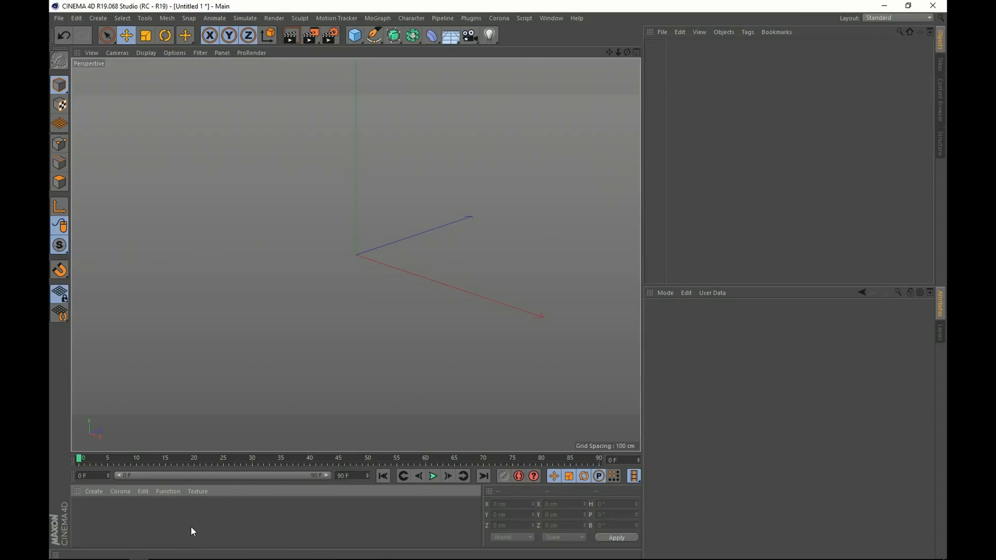
pyautogui.click(500, 18)
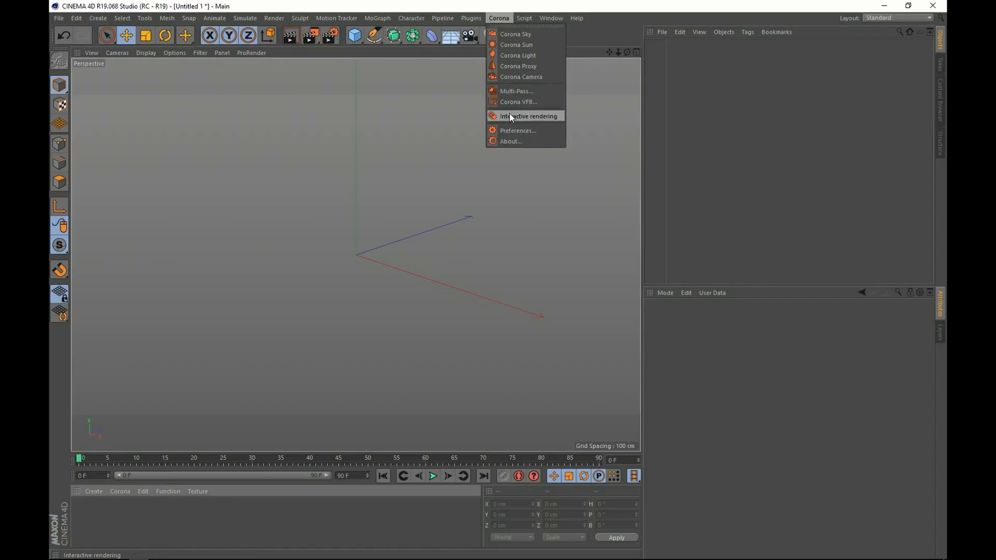
pyautogui.click(510, 141)
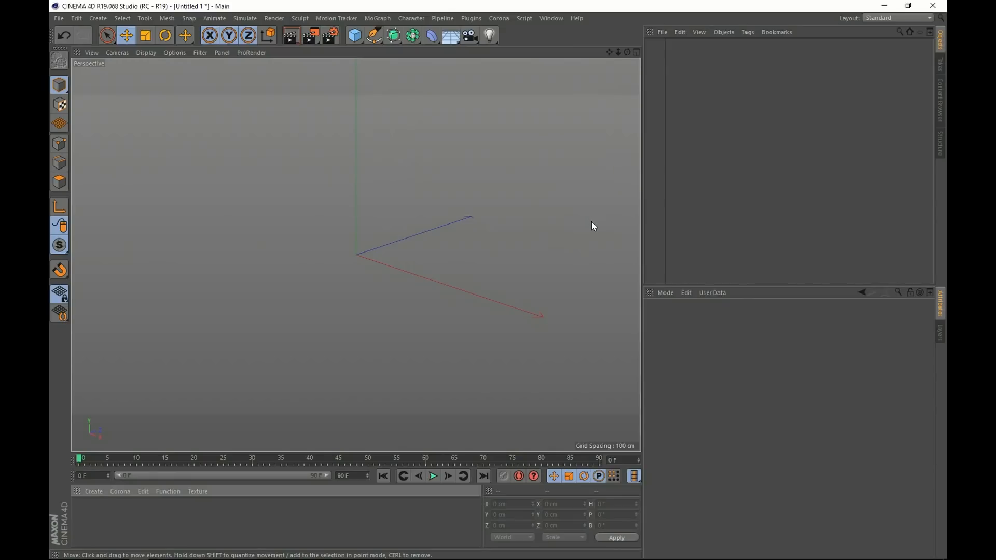
pyautogui.click(120, 491)
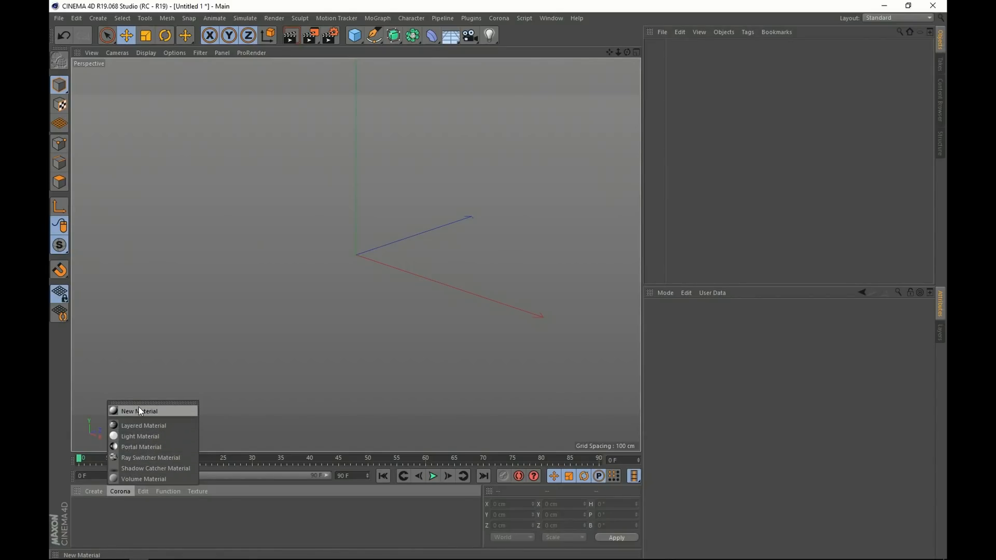
pyautogui.click(123, 490)
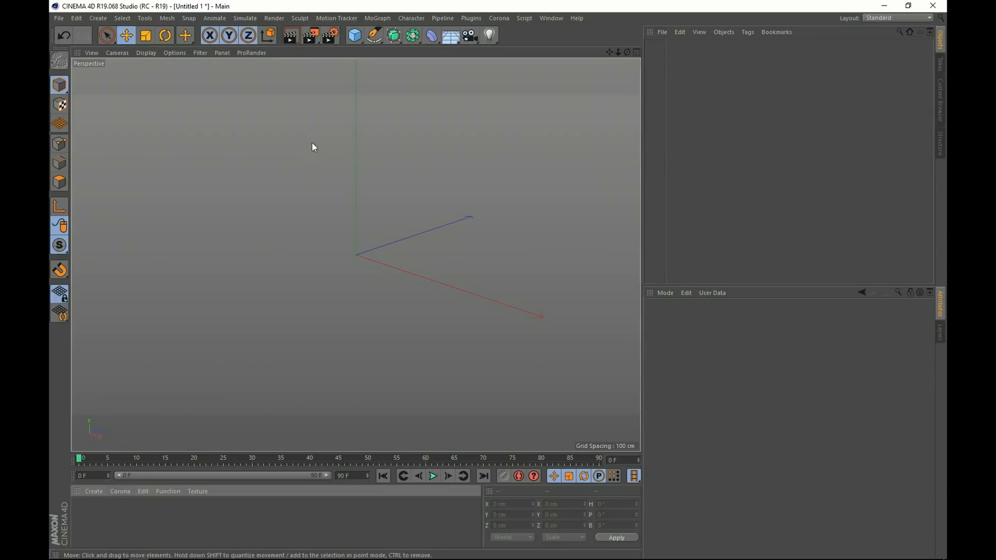
# Set the renderer to Corona in the render settings and close the settings window.
pyautogui.click(328, 36)
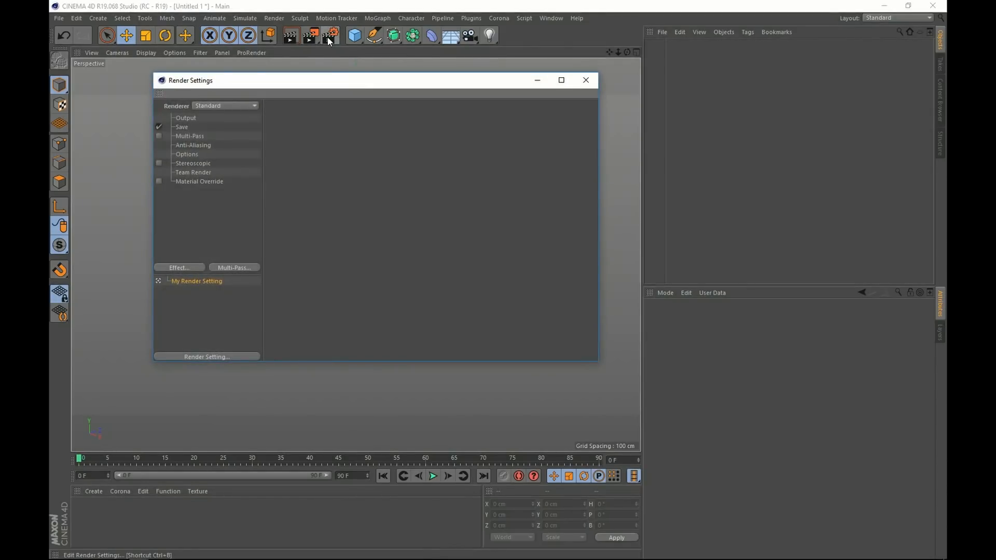
pyautogui.click(252, 106)
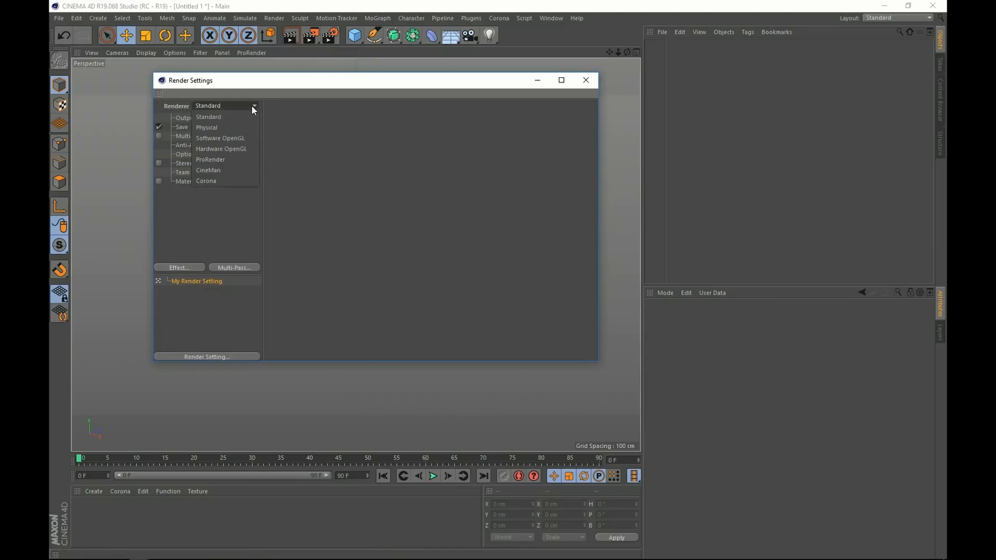
pyautogui.click(227, 181)
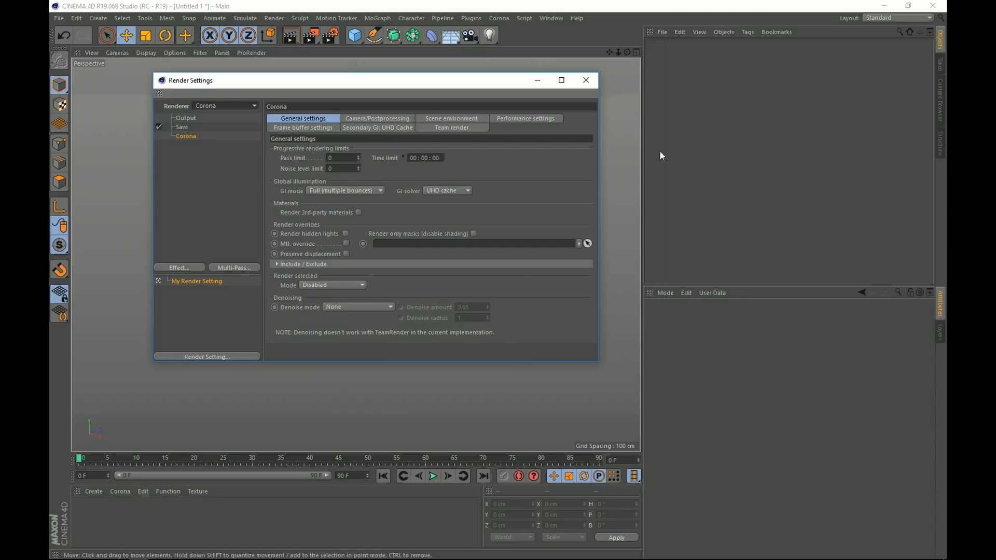
pyautogui.click(585, 80)
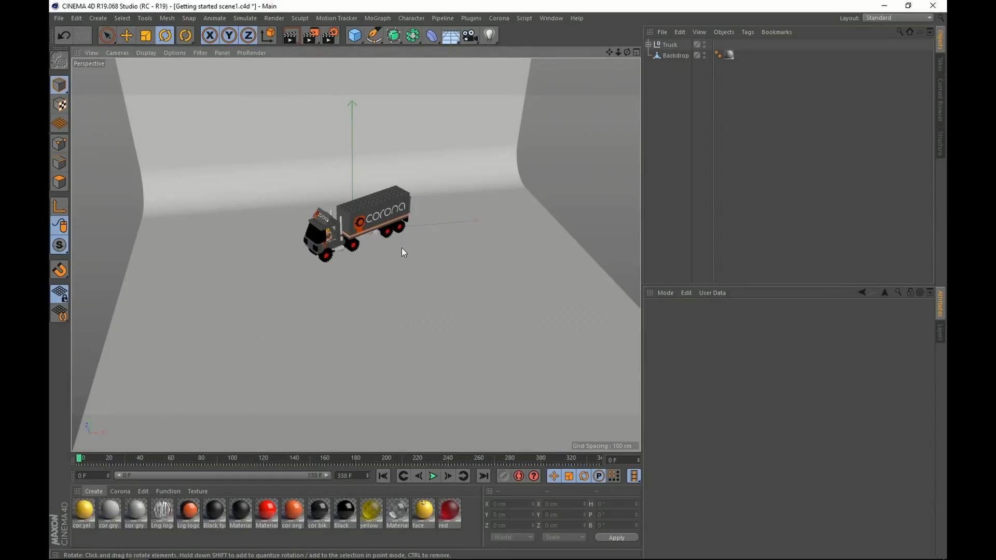
# Add a Corona Camera from a view framing the truck and the whole backdrop, and look through it.
pyautogui.scroll(8, 360, 217)
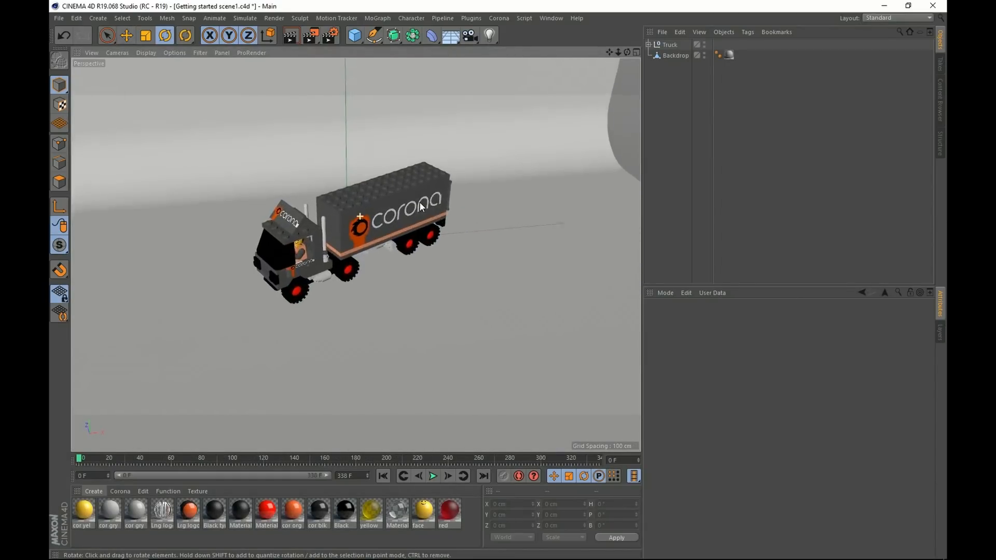
pyautogui.keyDown('alt'); pyautogui.moveTo(408, 220); pyautogui.dragTo(375, 213); pyautogui.keyUp('alt')
pyautogui.keyDown('alt'); pyautogui.moveTo(375, 211); pyautogui.dragTo(275, 224, button='right'); pyautogui.keyUp('alt')
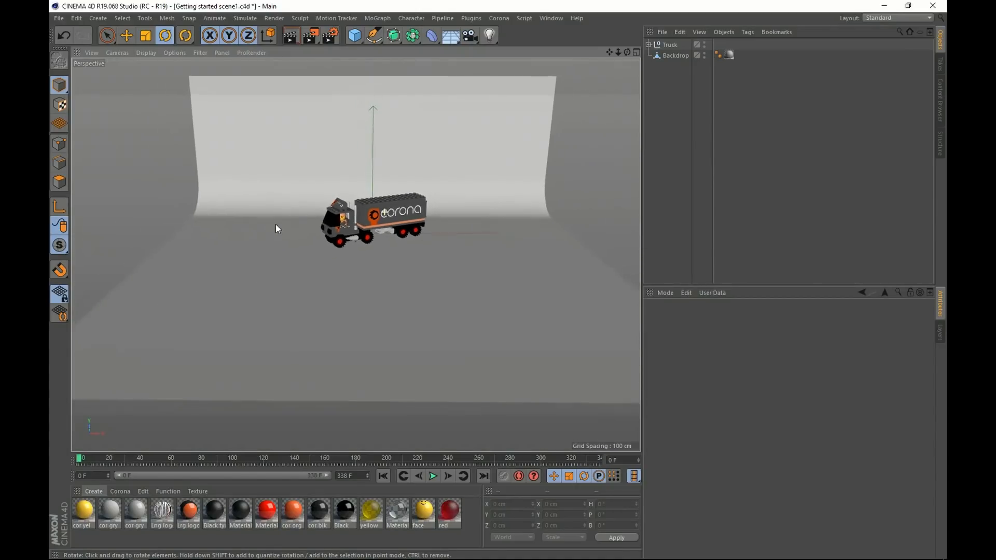
pyautogui.keyDown('alt'); pyautogui.moveTo(380, 217); pyautogui.dragTo(346, 236); pyautogui.keyUp('alt')
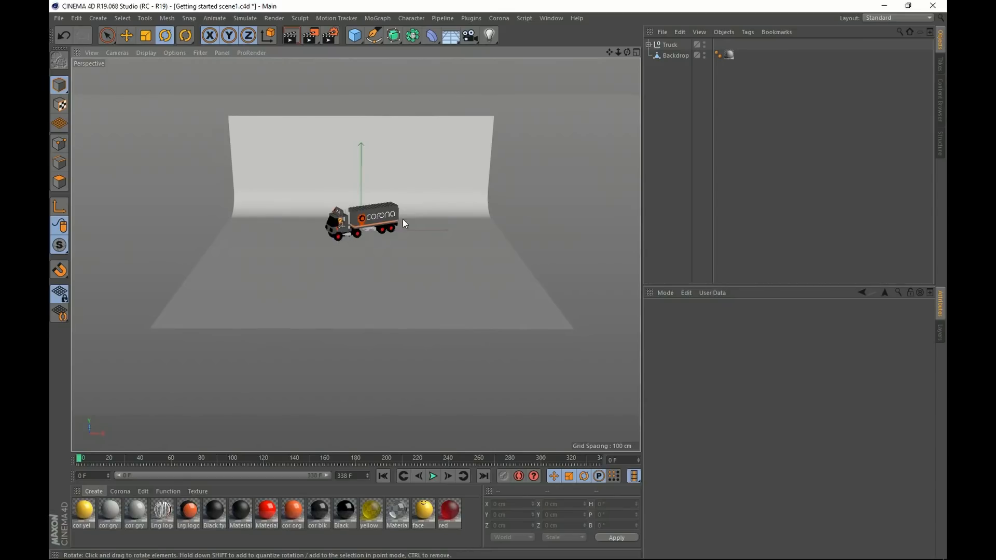
pyautogui.click(501, 19)
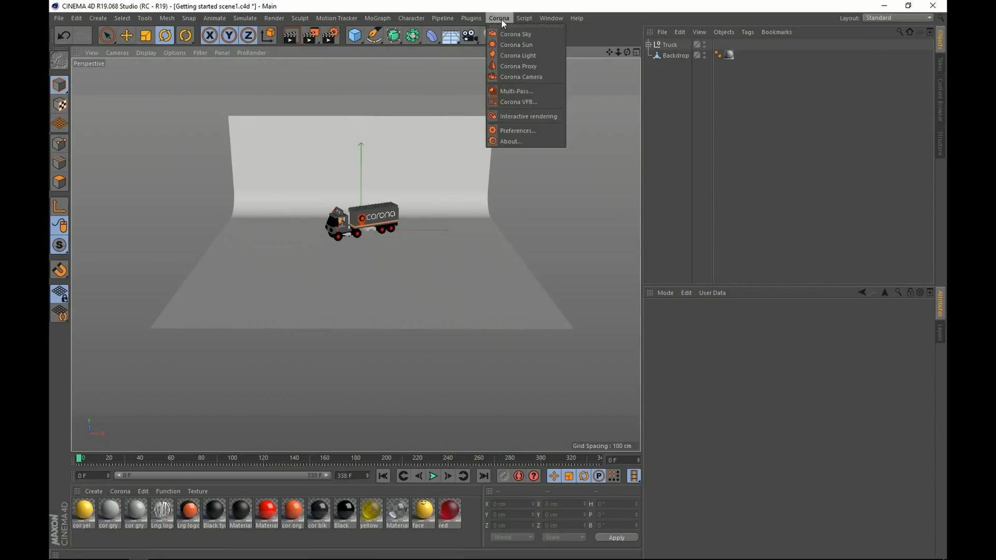
pyautogui.click(517, 75)
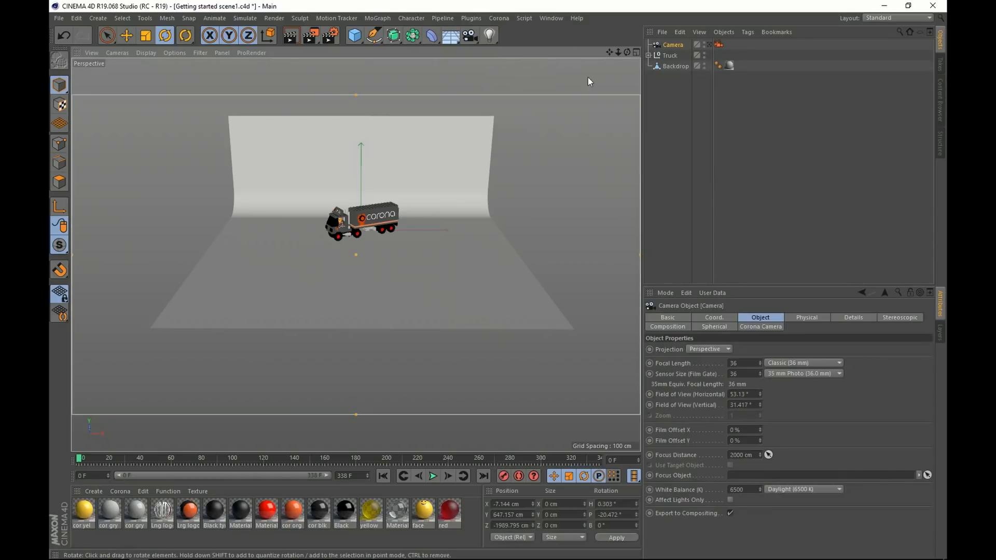
pyautogui.click(708, 45)
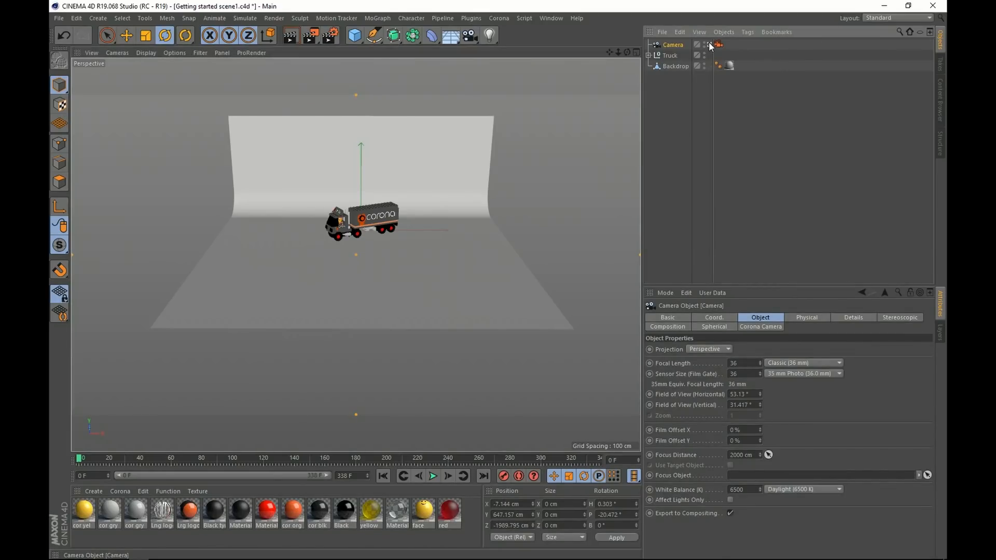
# Set the camera's rotation to 0° heading (H) and -12° pitch (P).
pyautogui.click(605, 503)
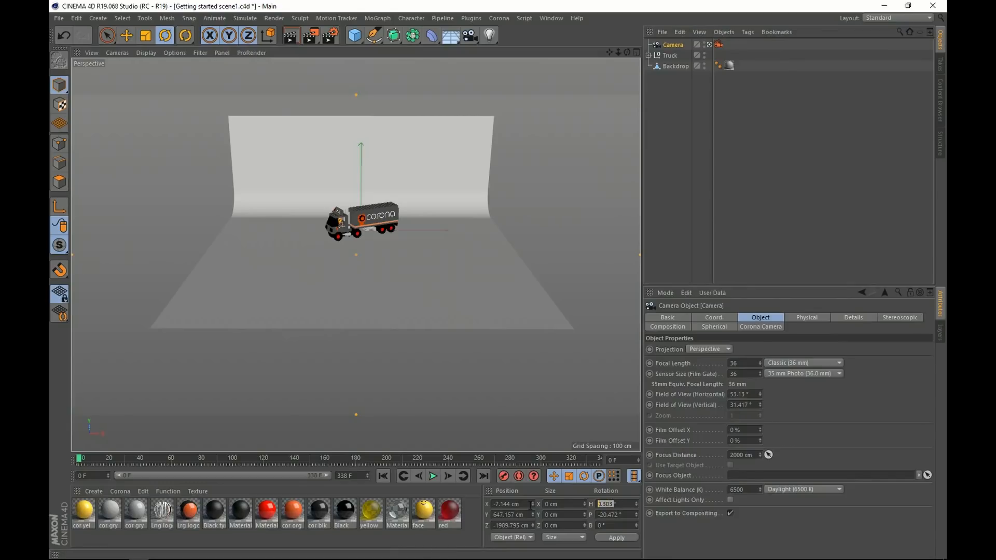
pyautogui.write('0')
pyautogui.press('Return')
pyautogui.click(616, 514)
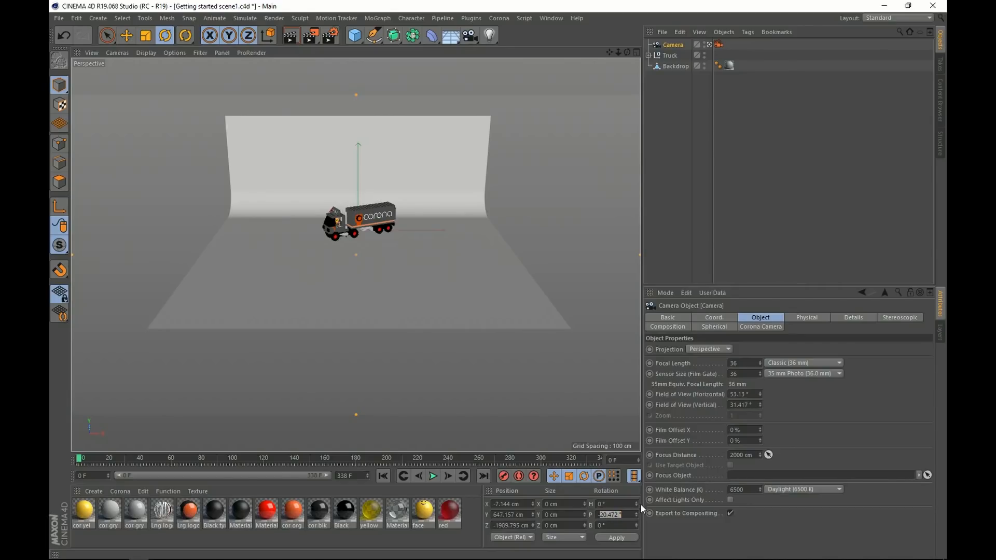
pyautogui.write('-12')
pyautogui.press('Return')
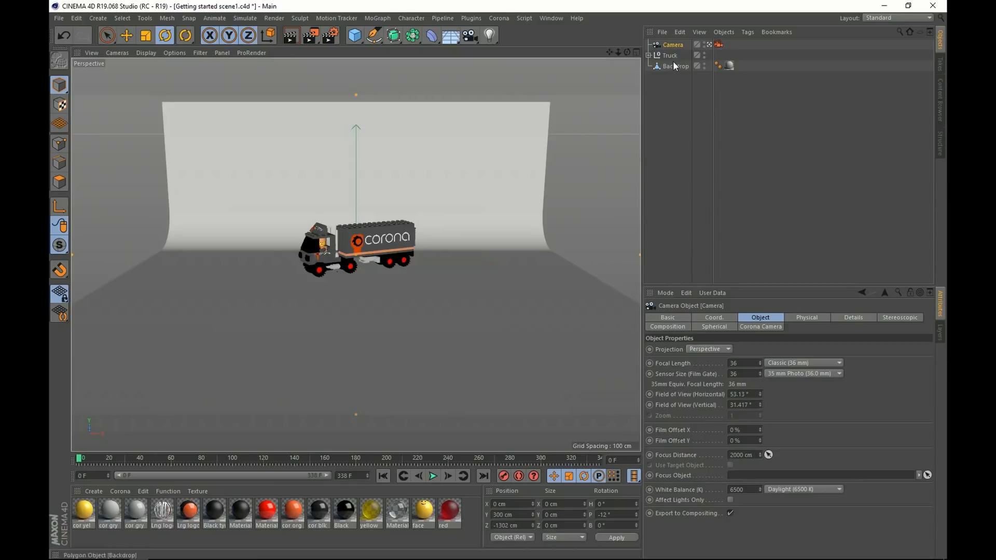
# Set the camera's focal length to 105 mm.
pyautogui.click(733, 363)
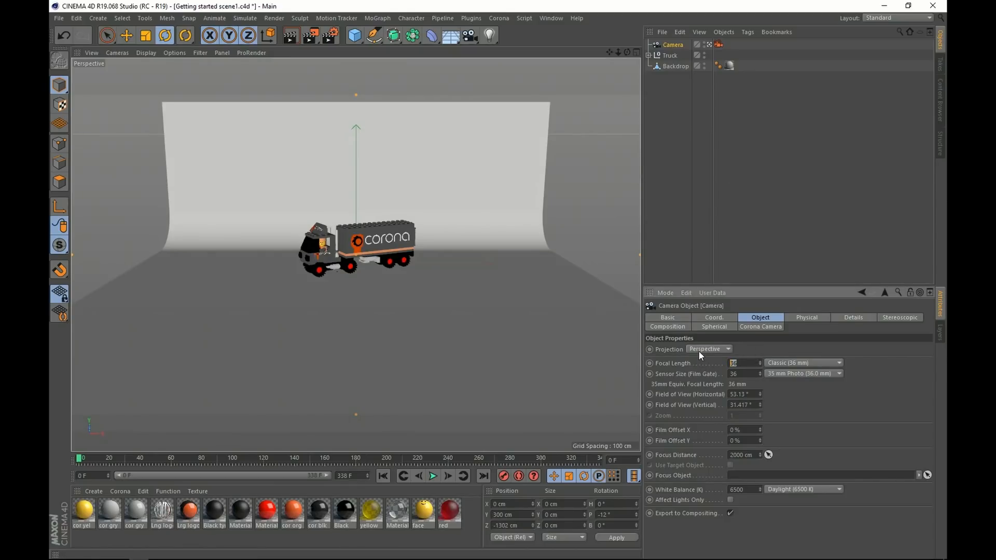
pyautogui.write('105')
pyautogui.press('Return')
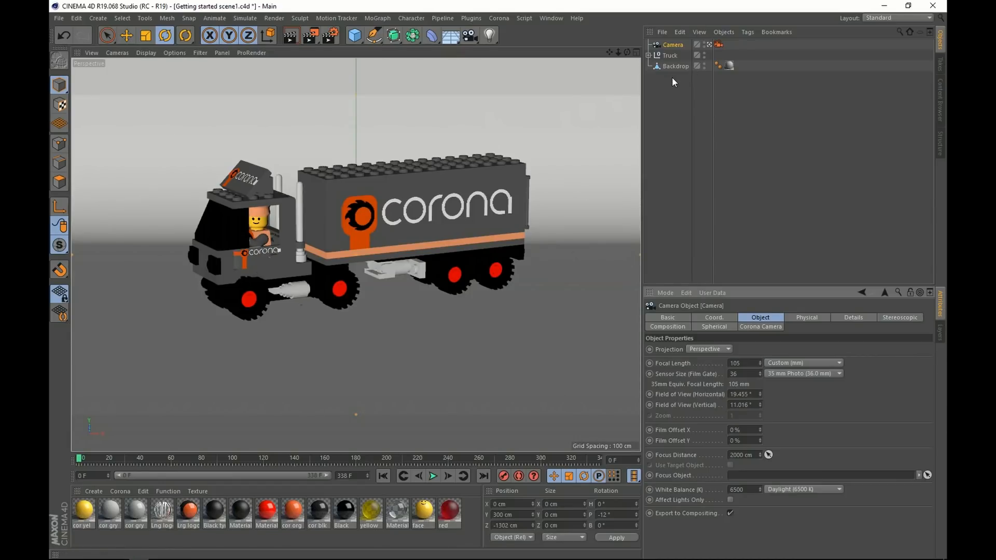
# Add a Corona Light to the truck scene and rename it Soft box.
pyautogui.click(502, 18)
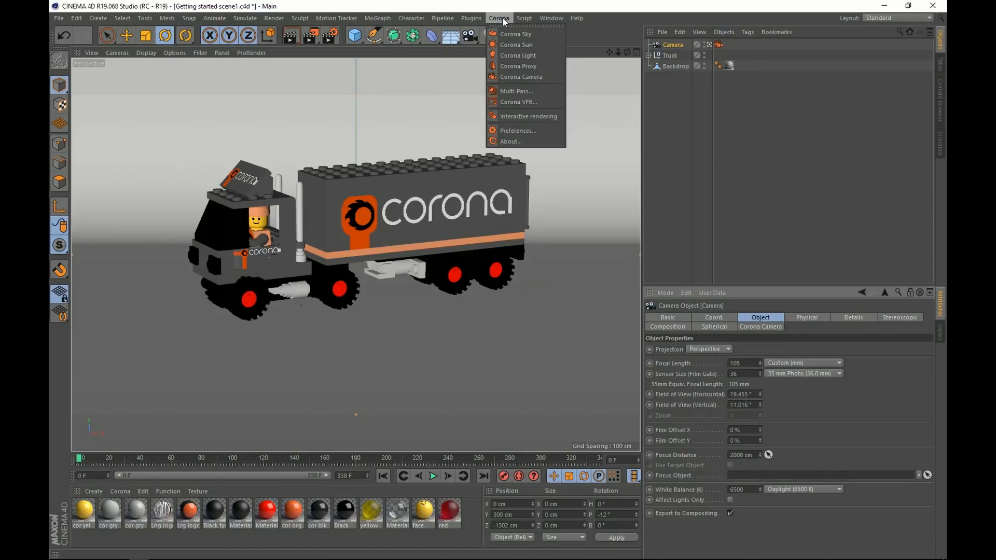
pyautogui.click(514, 54)
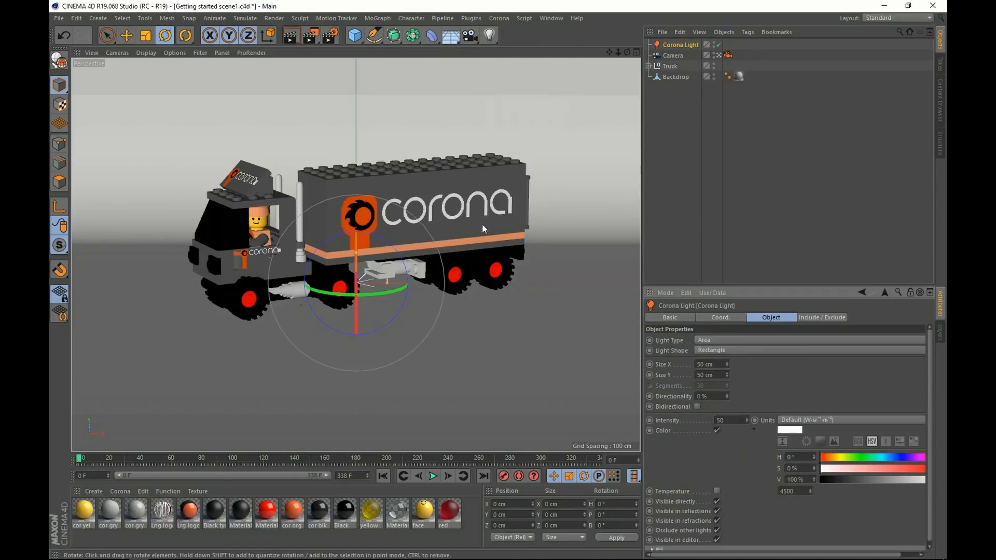
pyautogui.press('F2')
pyautogui.press('e')
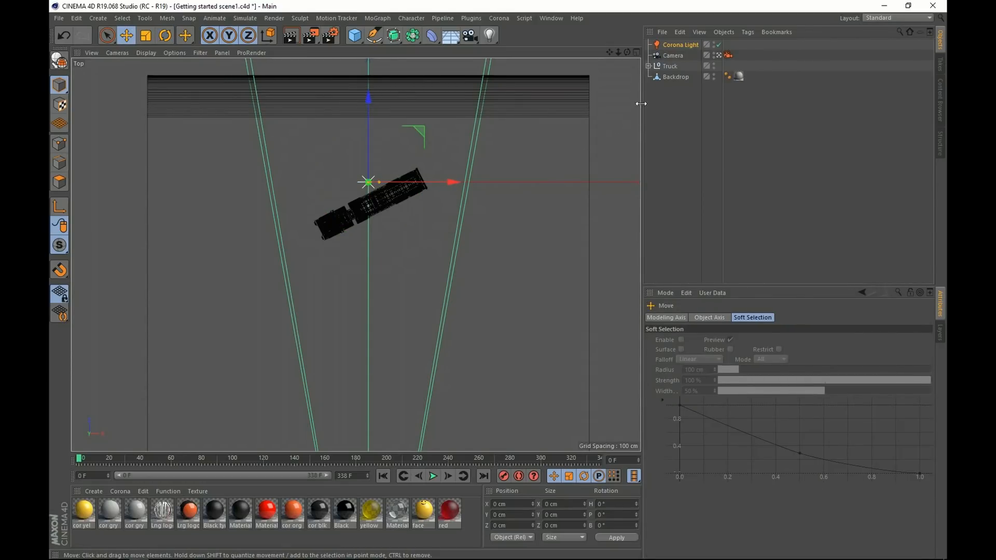
pyautogui.doubleClick(678, 45)
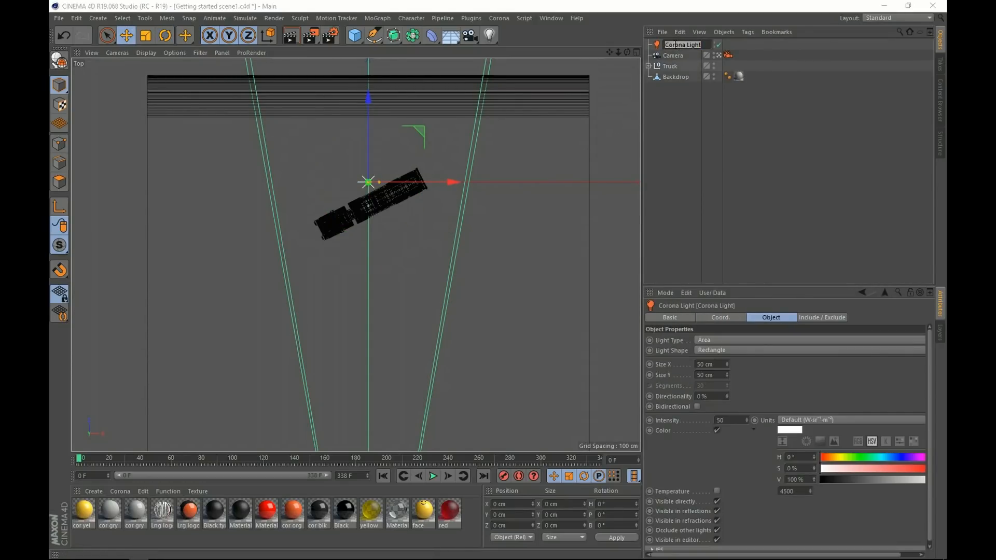
pyautogui.write('softbox')
pyautogui.press('Return')
pyautogui.press('F1')
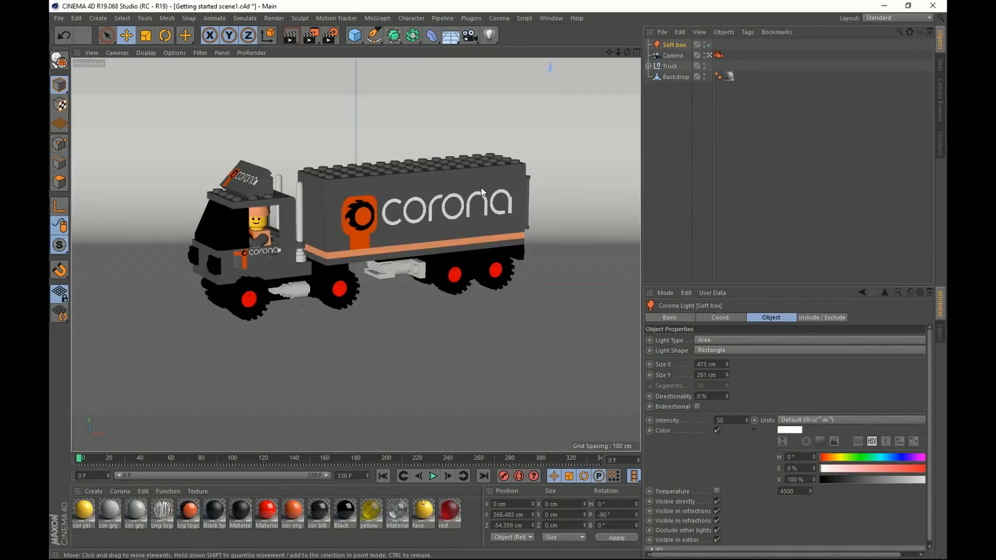
# Leave the camera view, add another Corona Light, move it to about 294 cm on X and rotate its heading to 90°.
pyautogui.click(708, 55)
pyautogui.click(709, 55)
pyautogui.keyDown('alt'); pyautogui.moveTo(310, 171); pyautogui.dragTo(381, 214); pyautogui.keyUp('alt')
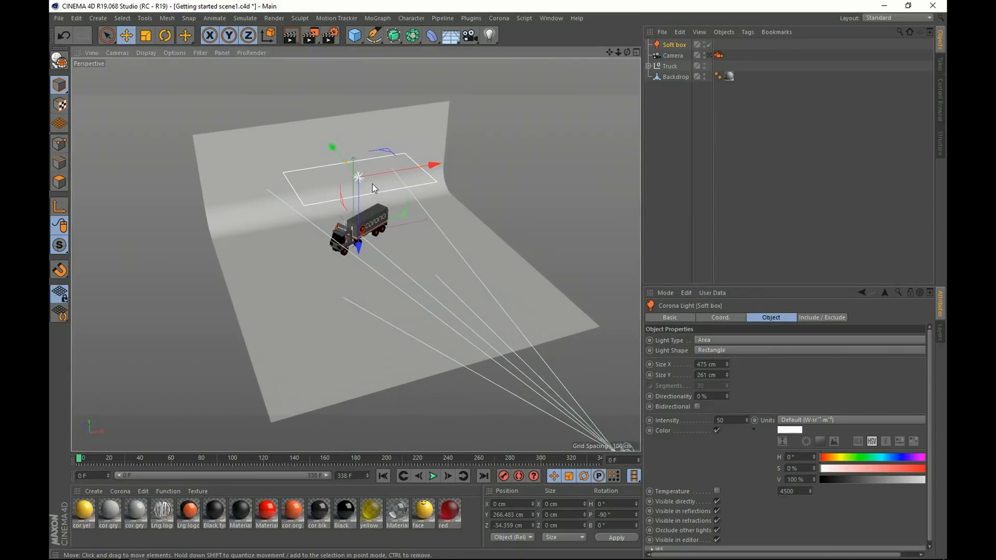
pyautogui.keyDown('alt'); pyautogui.moveTo(385, 180); pyautogui.dragTo(381, 155); pyautogui.keyUp('alt')
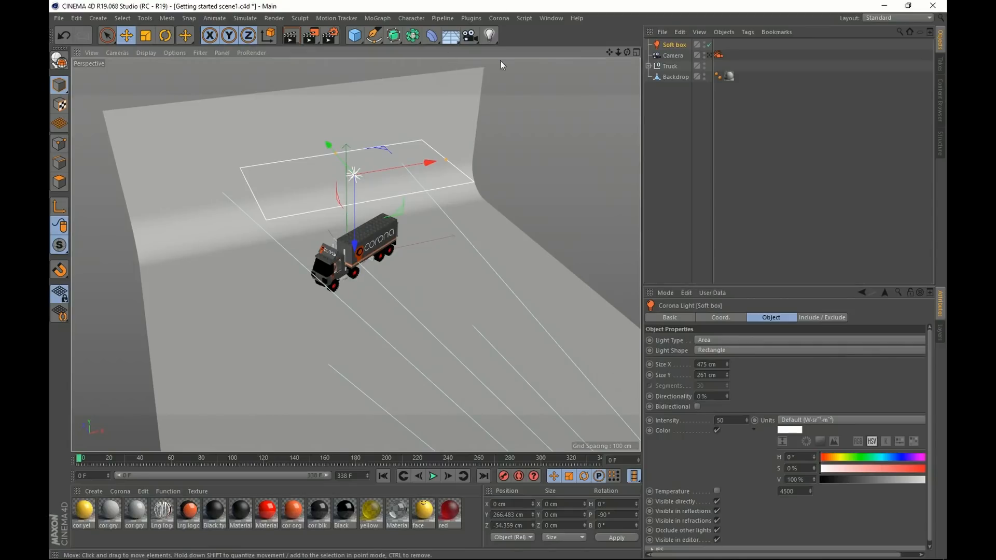
pyautogui.click(500, 19)
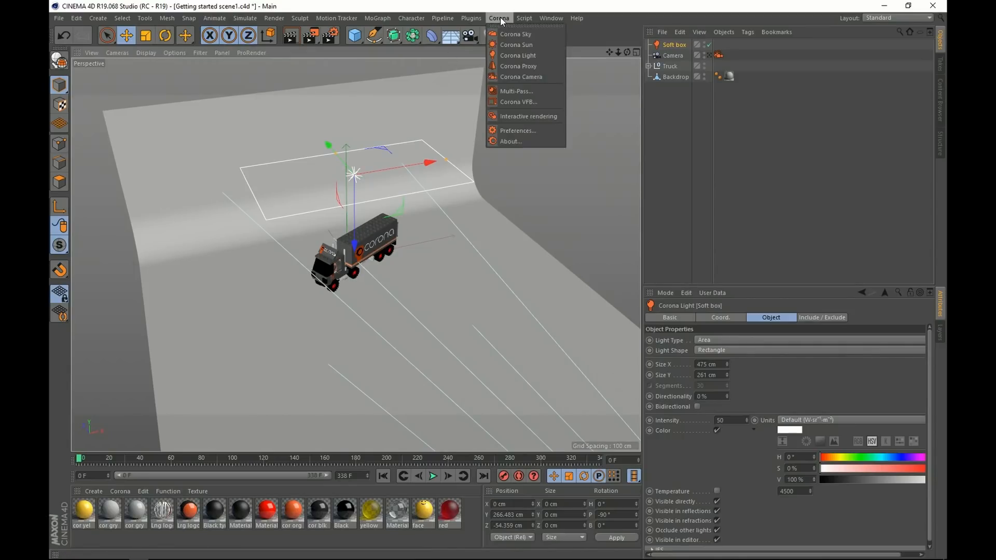
pyautogui.click(519, 56)
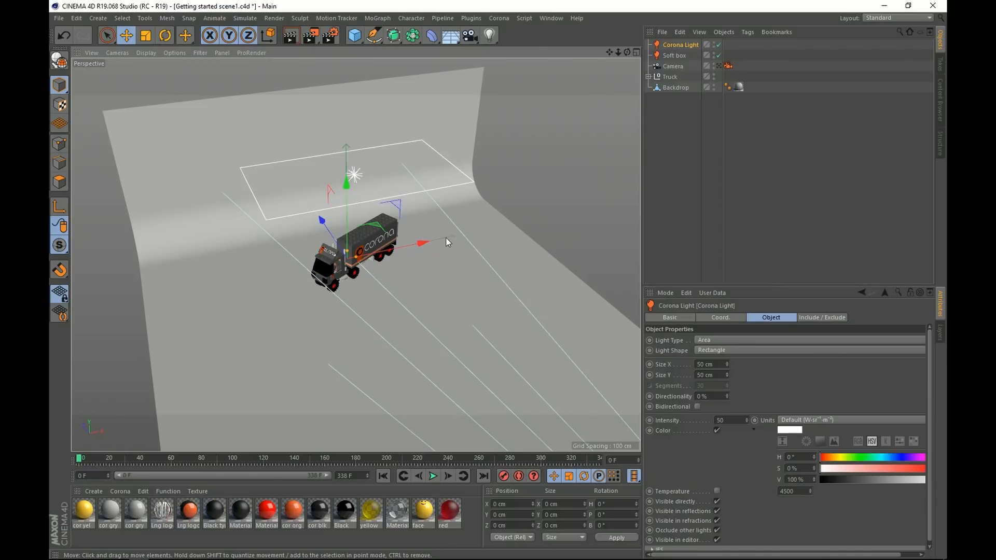
pyautogui.moveTo(430, 241); pyautogui.dragTo(529, 222)
pyautogui.press('r')
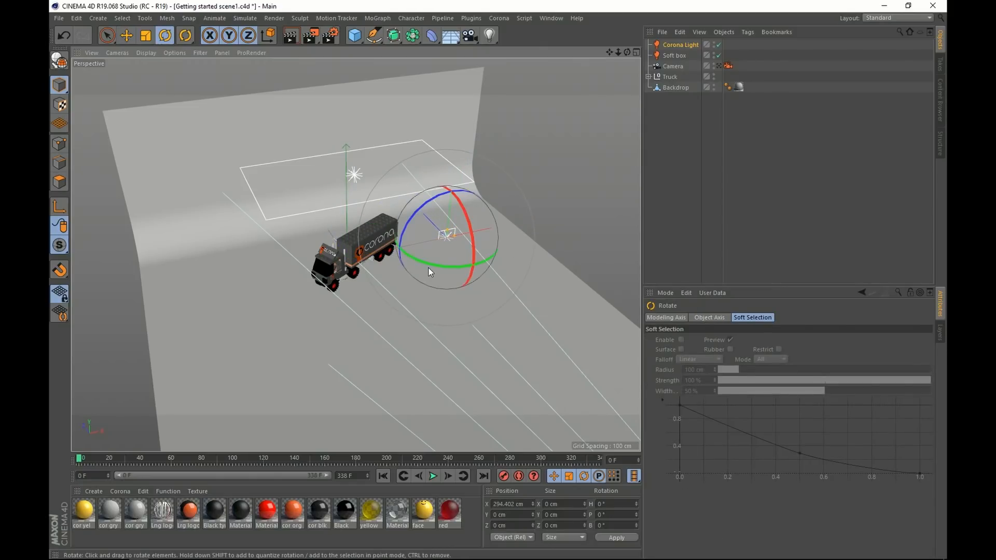
pyautogui.moveTo(428, 266); pyautogui.dragTo(500, 247)
# Position the new light in front of and beside the truck, at about X 327 cm, Y 78 cm, Z -147 cm.
pyautogui.press('F2')
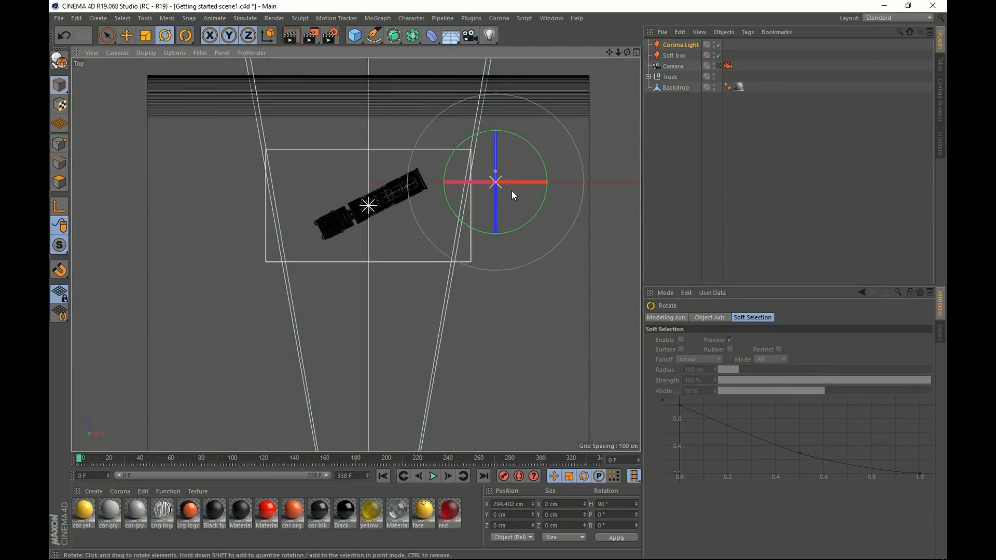
pyautogui.press('e')
pyautogui.moveTo(495, 145); pyautogui.dragTo(507, 198)
pyautogui.moveTo(464, 234); pyautogui.dragTo(478, 235)
pyautogui.moveTo(509, 195); pyautogui.dragTo(508, 208)
pyautogui.press('F3')
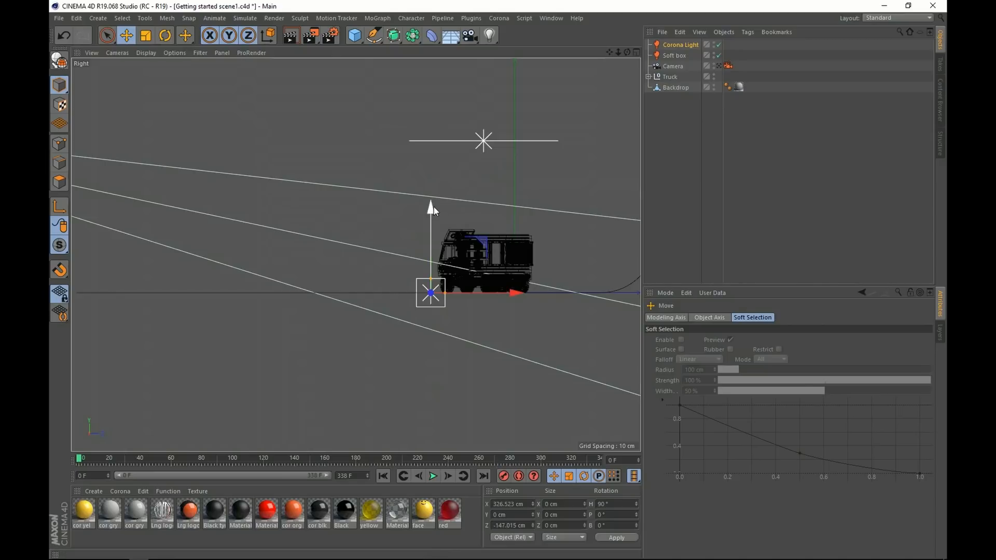
pyautogui.moveTo(433, 206); pyautogui.dragTo(427, 162)
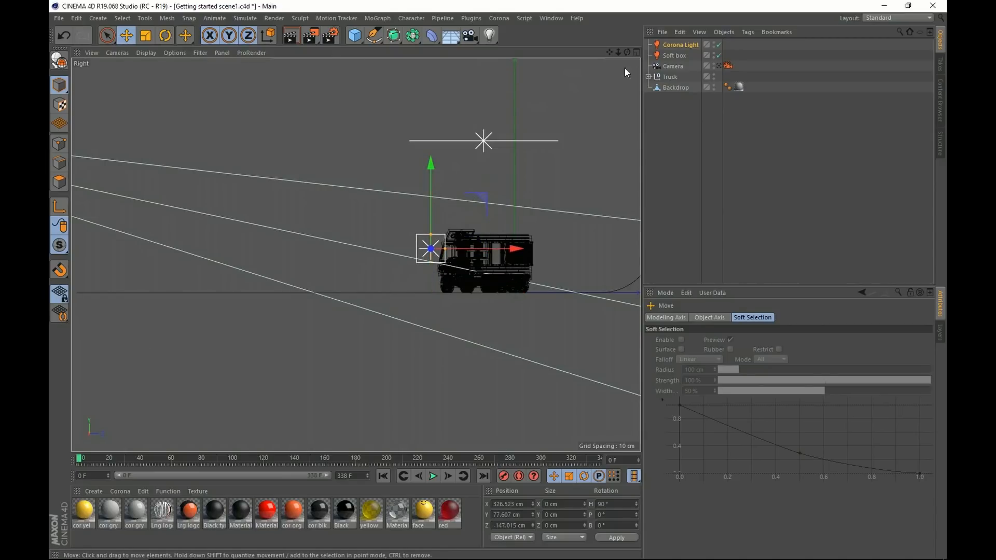
# Set the new light's size to 83 cm in X and 135 cm in Y, and rename it Key.
pyautogui.click(674, 45)
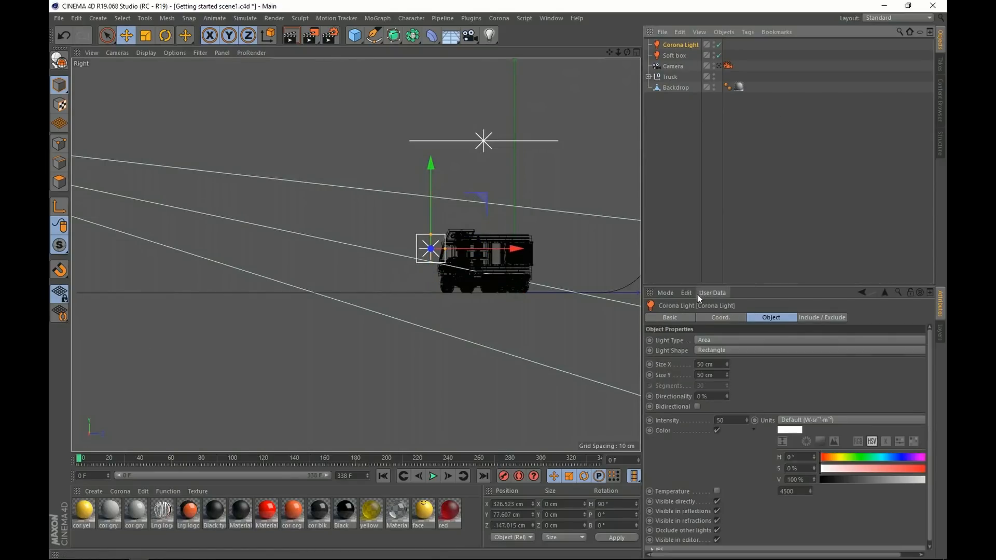
pyautogui.moveTo(727, 373); pyautogui.dragTo(728, 330)
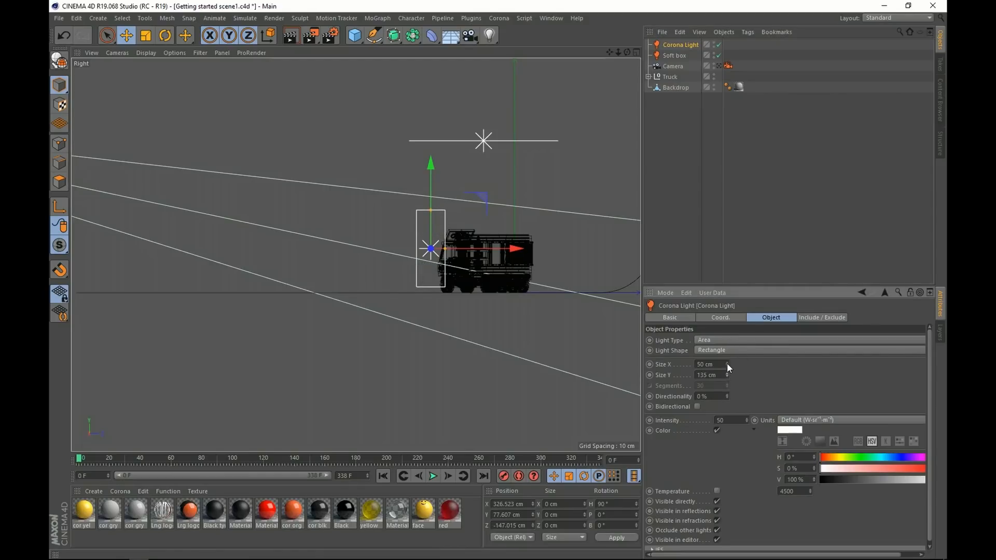
pyautogui.moveTo(727, 365); pyautogui.dragTo(726, 345)
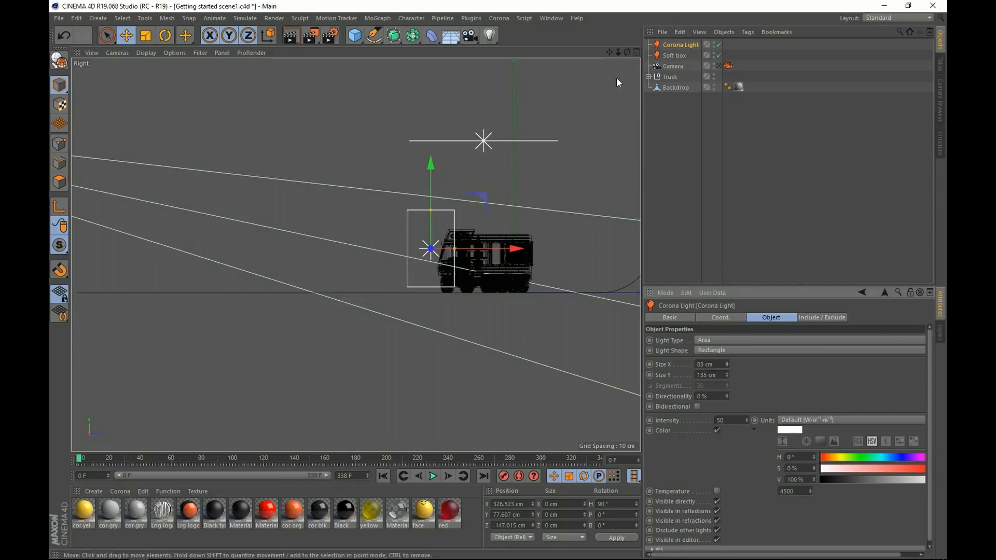
pyautogui.doubleClick(681, 45)
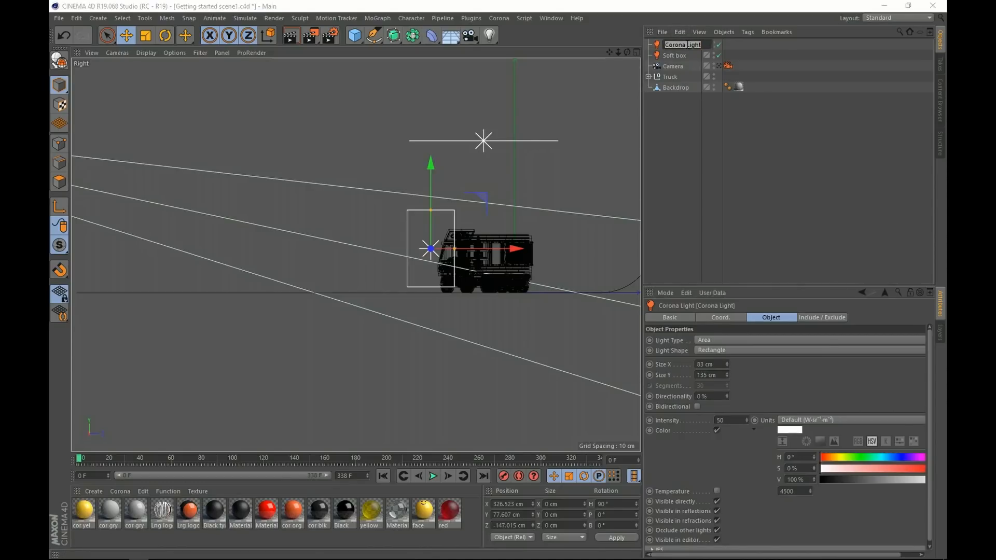
pyautogui.write('Key')
pyautogui.press('Return')
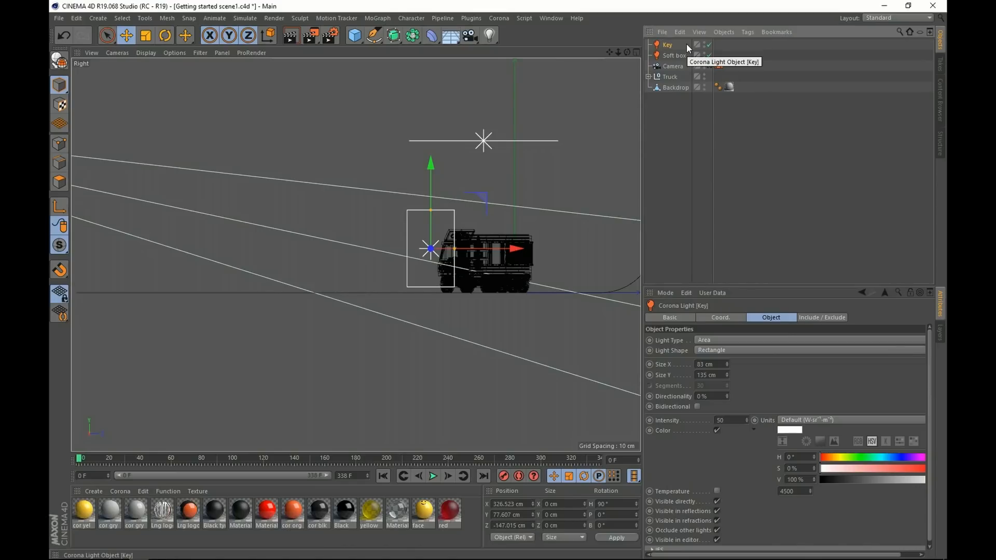
# Duplicate the Key light to the opposite side of the truck at about X -334 cm and rename the copy Fill.
pyautogui.press('F2')
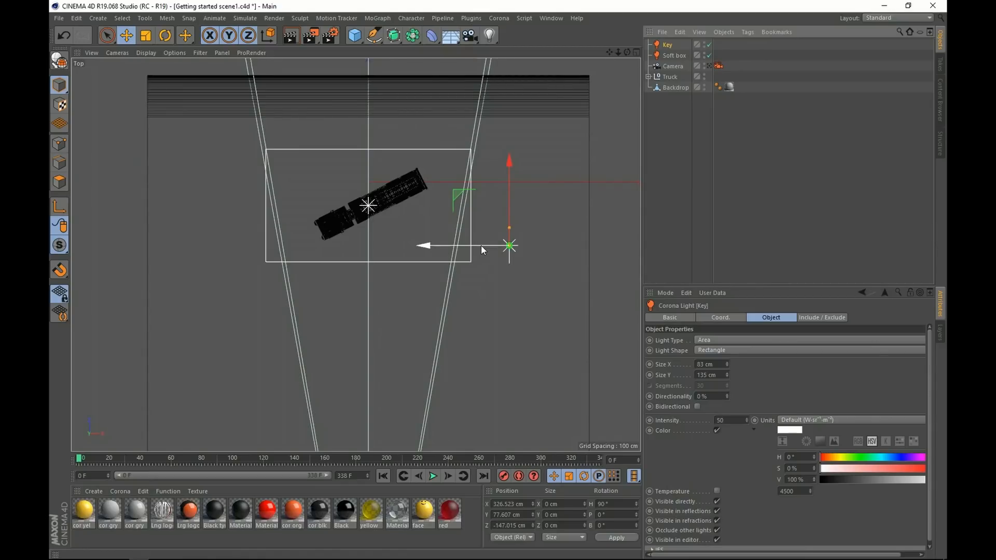
pyautogui.keyDown('ctrl'); pyautogui.moveTo(482, 246); pyautogui.dragTo(200, 251); pyautogui.keyUp('ctrl')
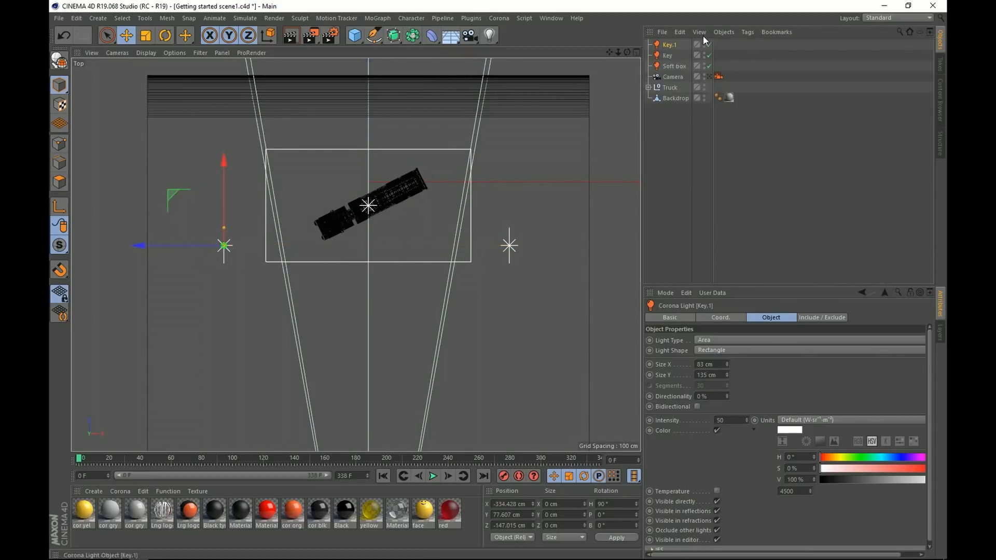
pyautogui.doubleClick(671, 45)
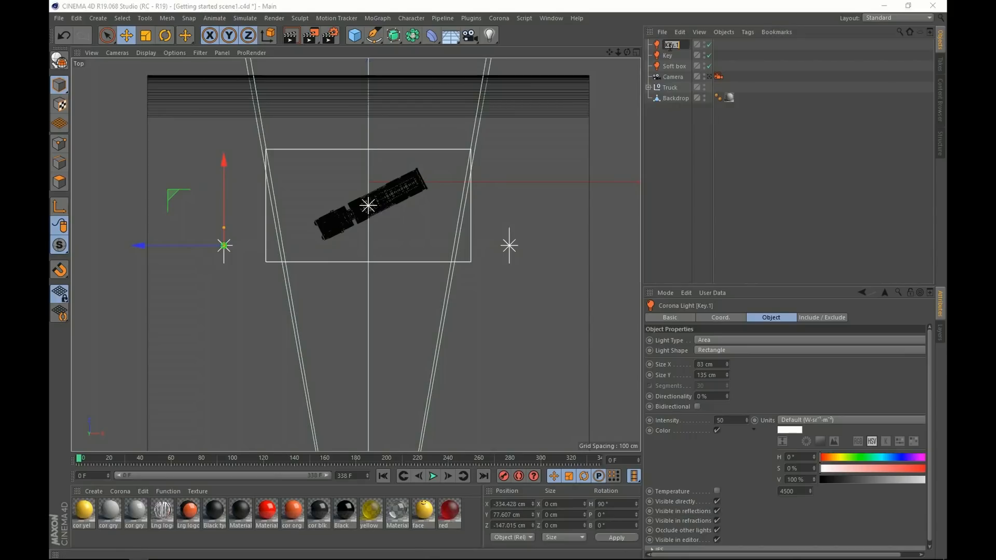
pyautogui.write('Fill')
pyautogui.press('Return')
# Rotate the Fill light to a heading of about -81° so that it faces the truck.
pyautogui.press('r')
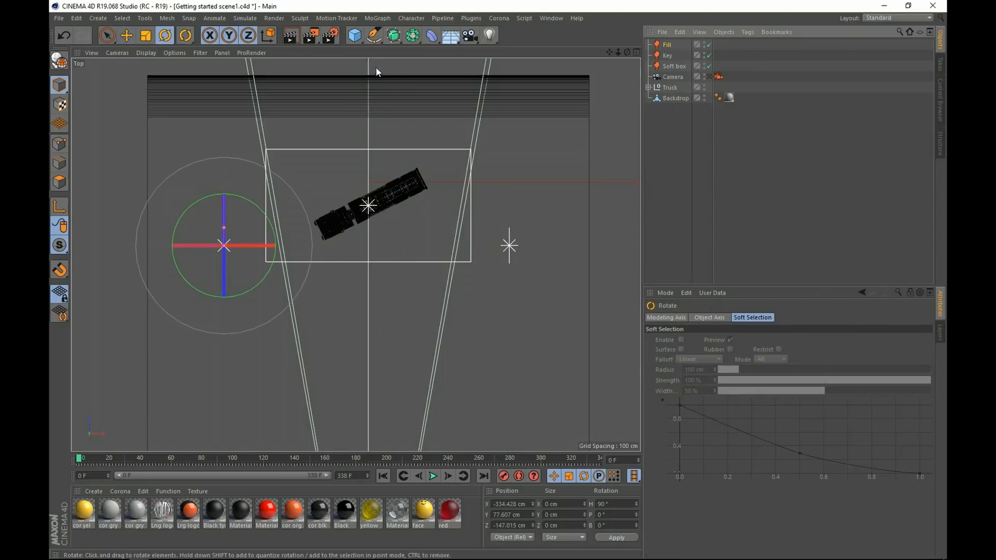
pyautogui.moveTo(187, 210); pyautogui.dragTo(312, 307)
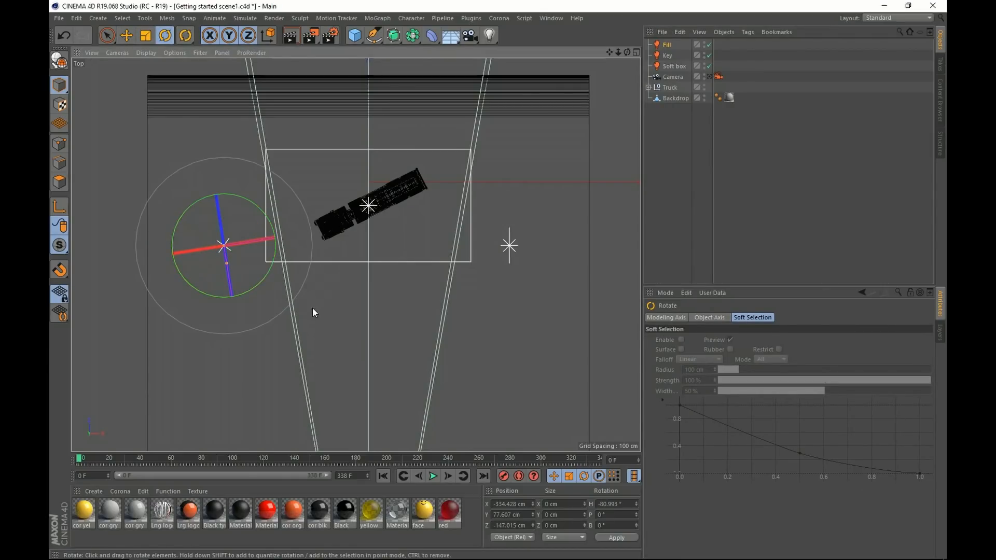
pyautogui.press('F1')
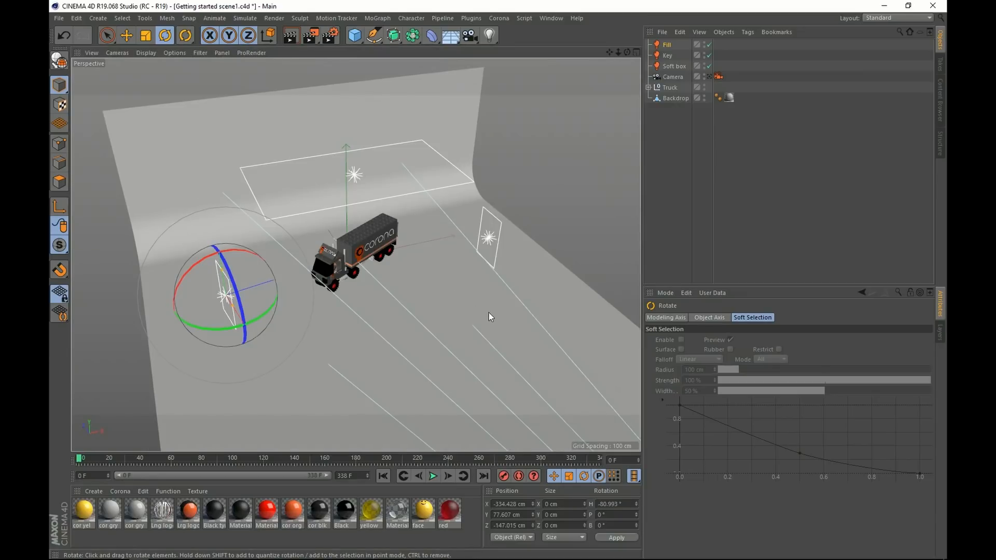
pyautogui.keyDown('alt'); pyautogui.moveTo(507, 299); pyautogui.dragTo(385, 271); pyautogui.keyUp('alt')
pyautogui.keyDown('alt'); pyautogui.moveTo(311, 248); pyautogui.dragTo(377, 261); pyautogui.keyUp('alt')
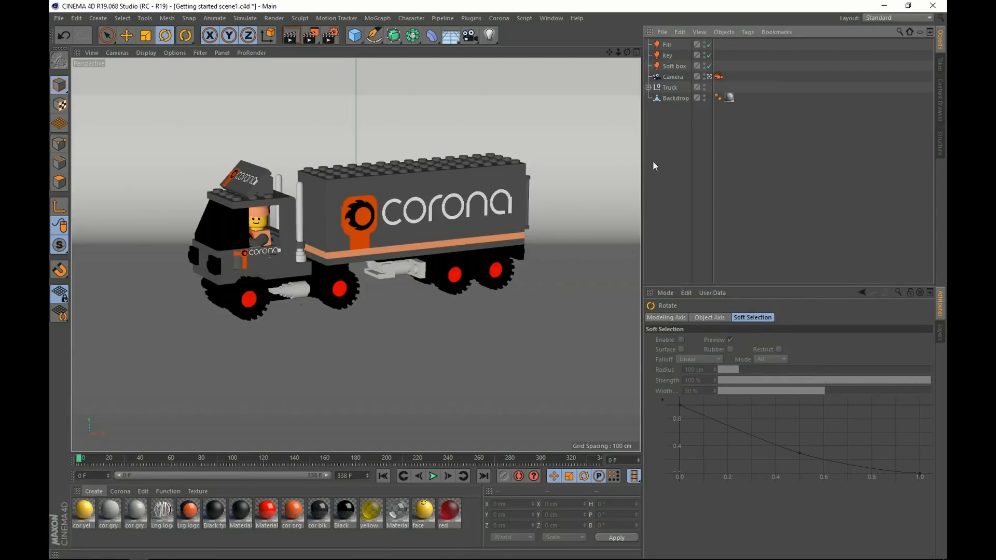
# Start Corona interactive rendering through the camera and move the frame buffer window so the viewport stays accessible.
pyautogui.click(499, 18)
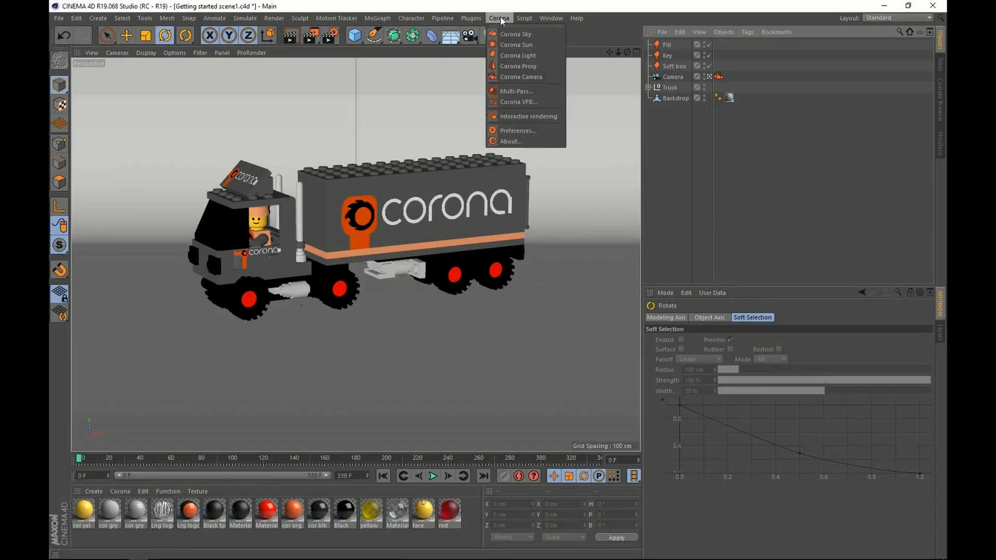
pyautogui.click(531, 116)
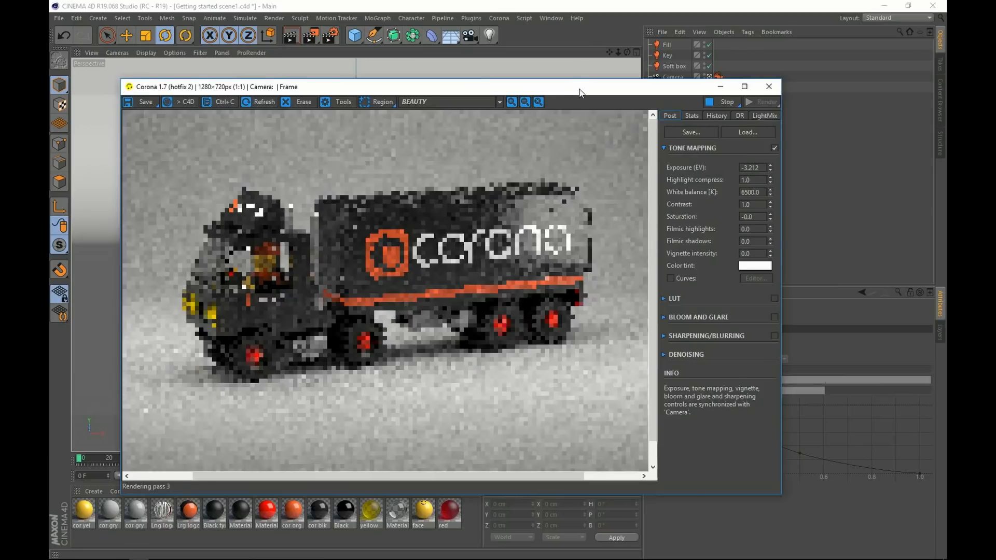
pyautogui.moveTo(579, 91); pyautogui.dragTo(643, 233)
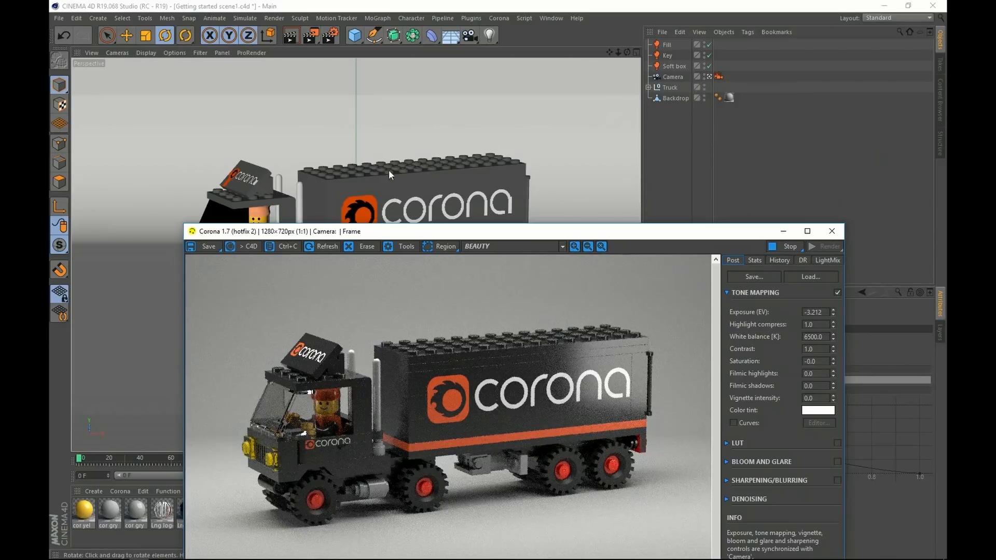
# Leave the camera view and examine the truck and its driver from other angles and distances in the interactive render.
pyautogui.click(709, 77)
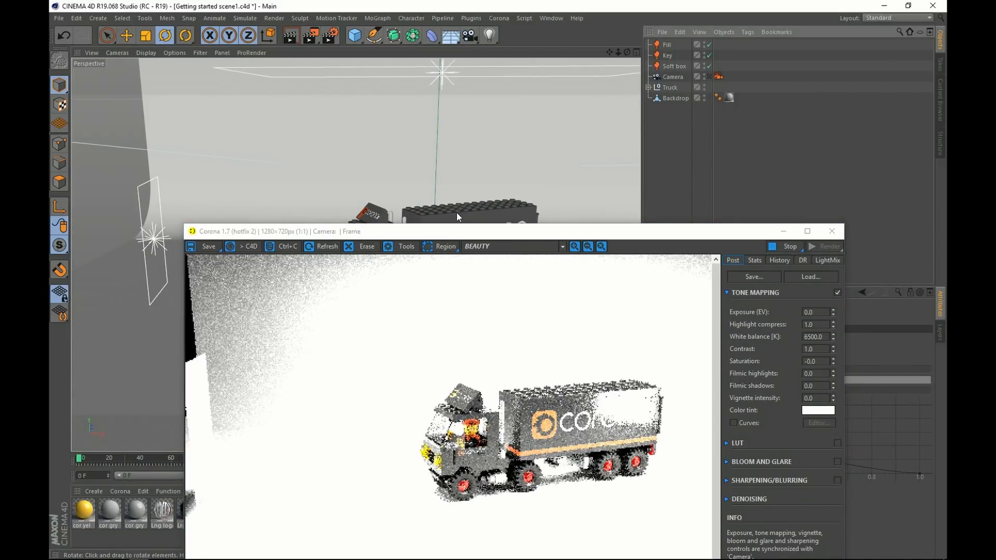
pyautogui.keyDown('alt'); pyautogui.moveTo(457, 214); pyautogui.dragTo(383, 178); pyautogui.keyUp('alt')
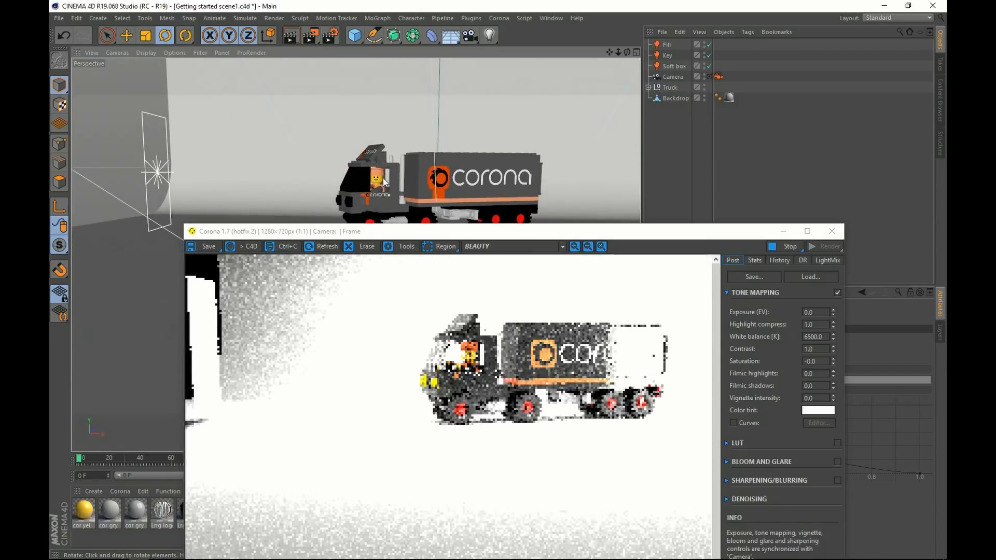
pyautogui.keyDown('alt'); pyautogui.moveTo(382, 178); pyautogui.dragTo(530, 172, button='right'); pyautogui.keyUp('alt')
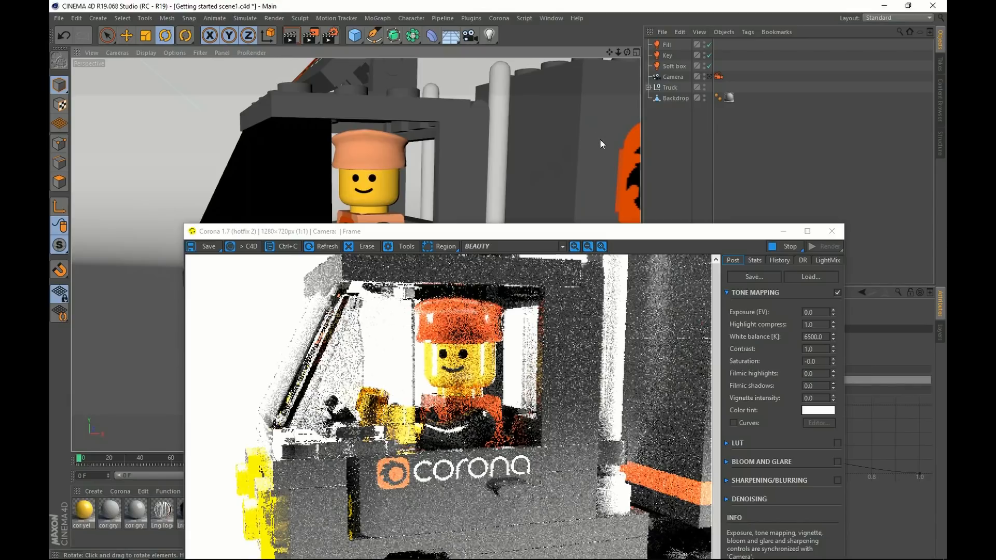
pyautogui.keyDown('alt'); pyautogui.moveTo(581, 149); pyautogui.dragTo(476, 161, button='right'); pyautogui.keyUp('alt')
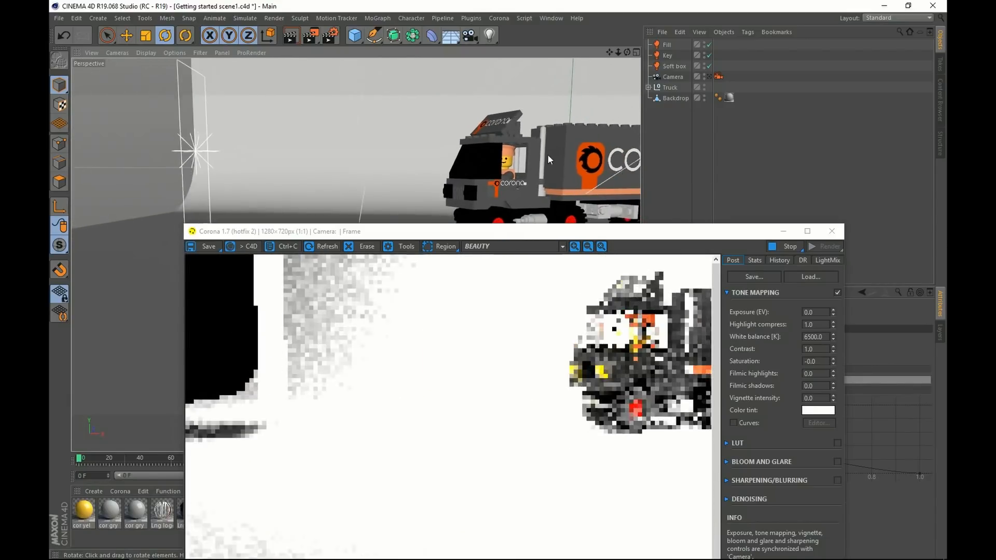
pyautogui.keyDown('alt'); pyautogui.moveTo(547, 154); pyautogui.dragTo(432, 154, button='right'); pyautogui.keyUp('alt')
pyautogui.keyDown('alt'); pyautogui.moveTo(431, 154); pyautogui.dragTo(343, 187, button='middle'); pyautogui.keyUp('alt')
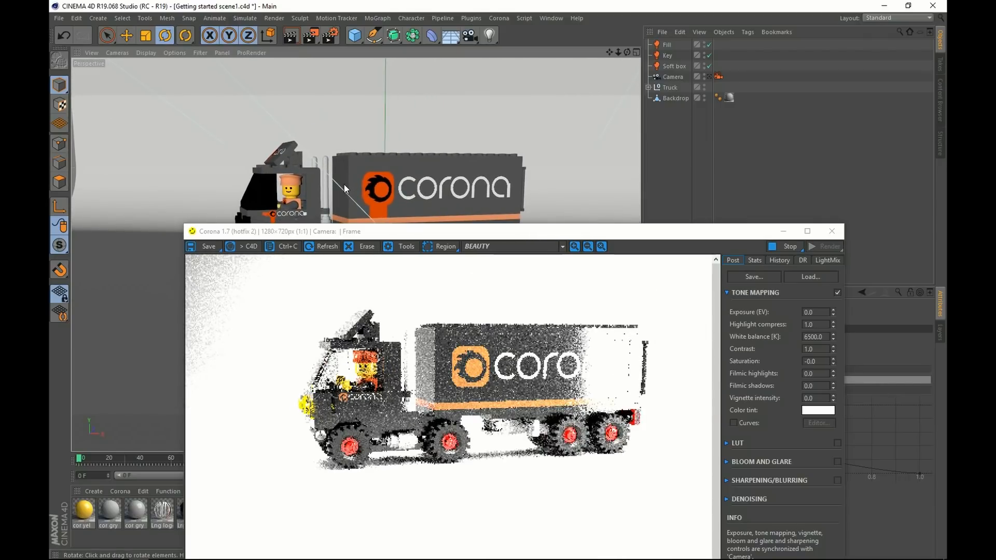
# Lower the render's exposure to -2.109 EV, stop the interactive rendering and close the frame buffer.
pyautogui.moveTo(647, 234); pyautogui.dragTo(661, 123)
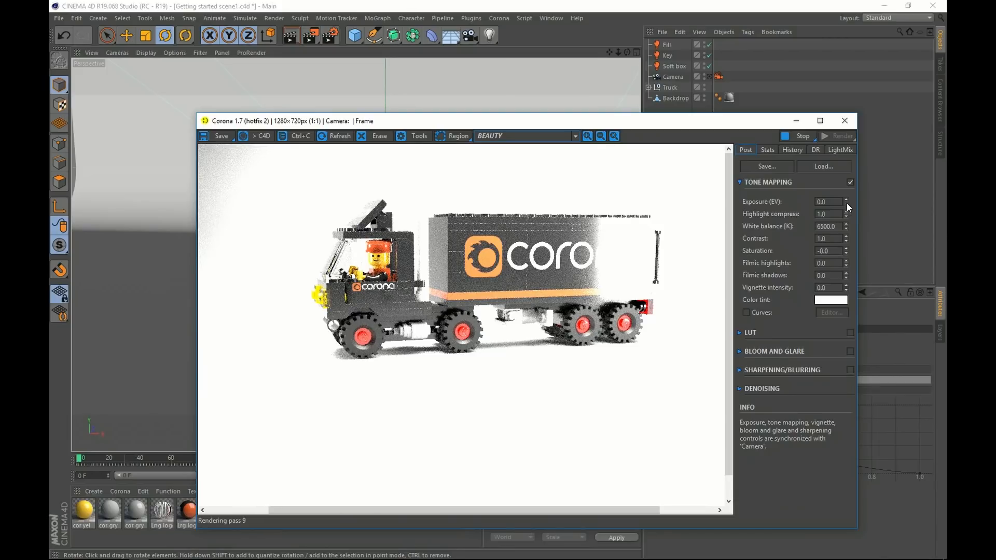
pyautogui.moveTo(846, 202); pyautogui.dragTo(836, 439)
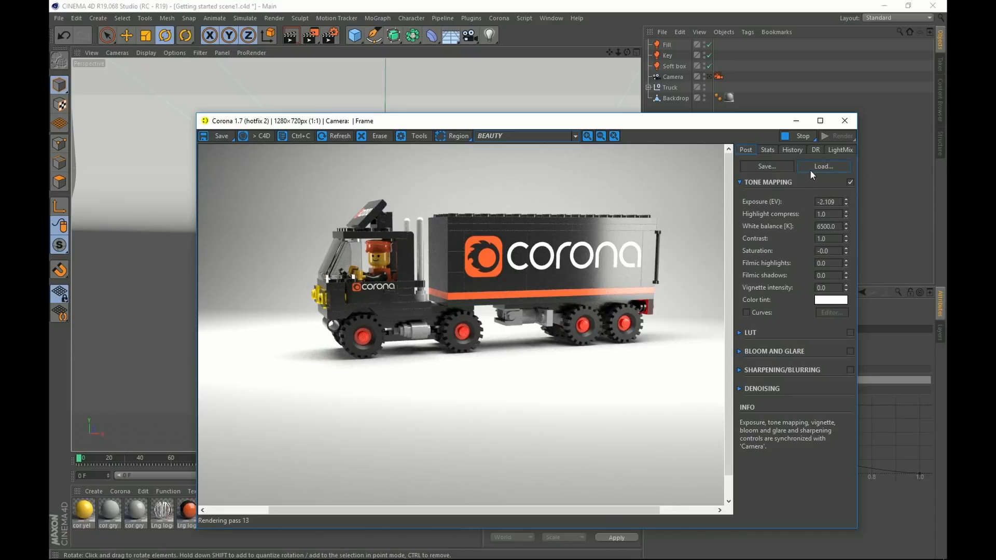
pyautogui.click(788, 135)
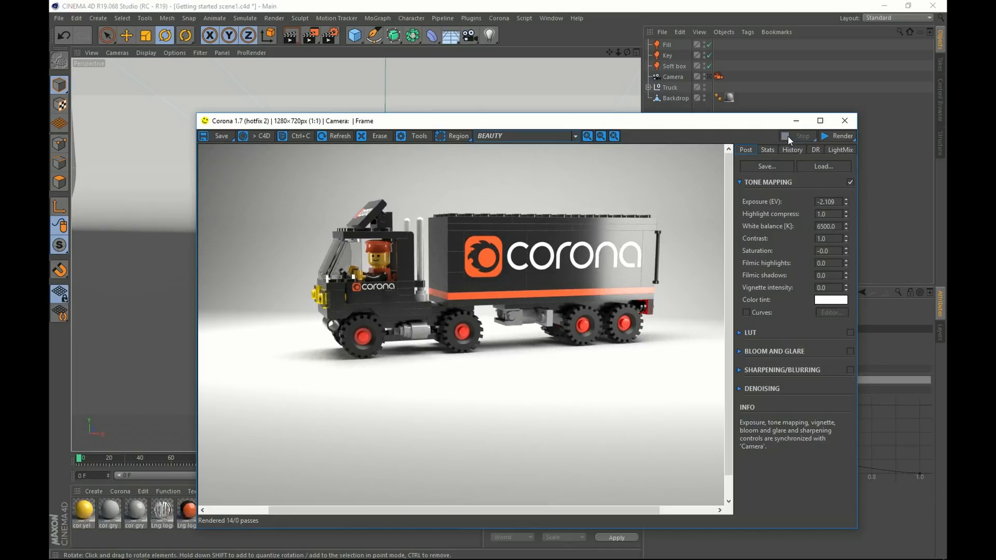
pyautogui.click(845, 120)
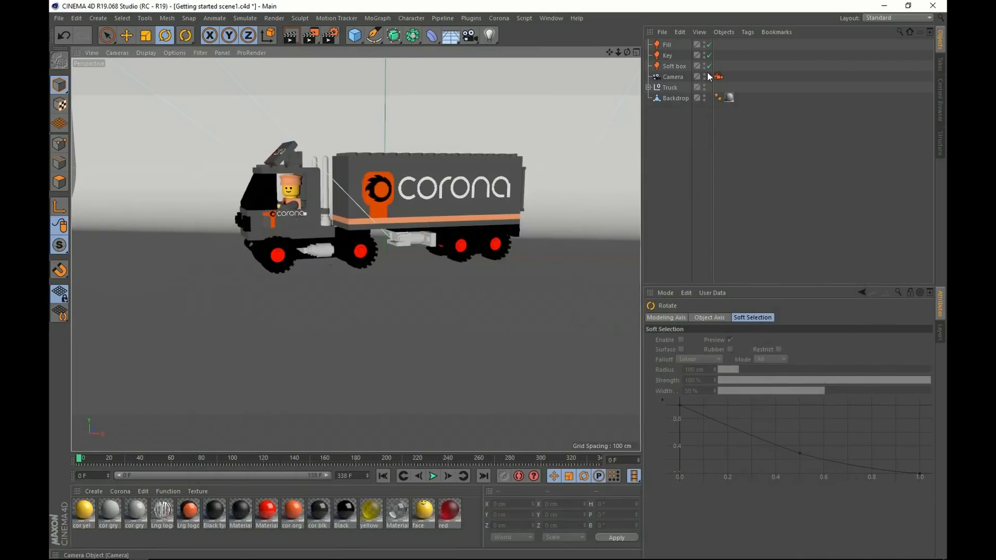
# Return to the camera view and generate interactive LightMix passes in the Corona multi-pass setup, separated by Instanced Lights and included in denoising.
pyautogui.click(708, 76)
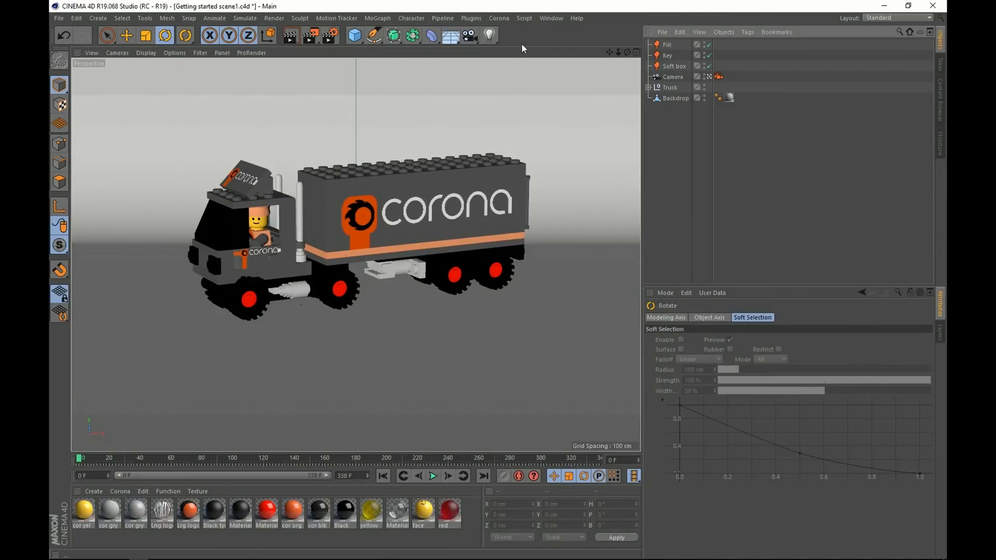
pyautogui.click(499, 18)
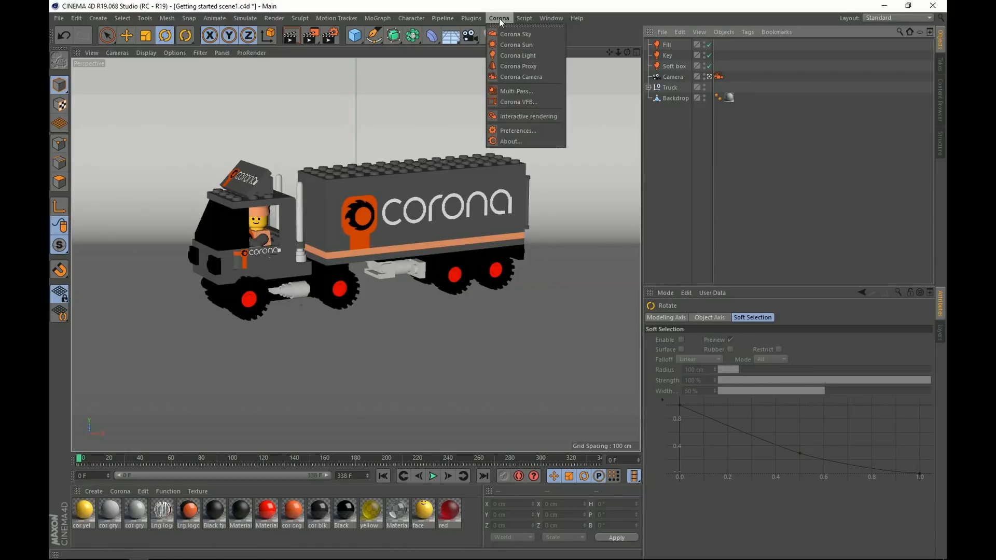
pyautogui.click(506, 89)
pyautogui.moveTo(499, 78); pyautogui.dragTo(455, 91)
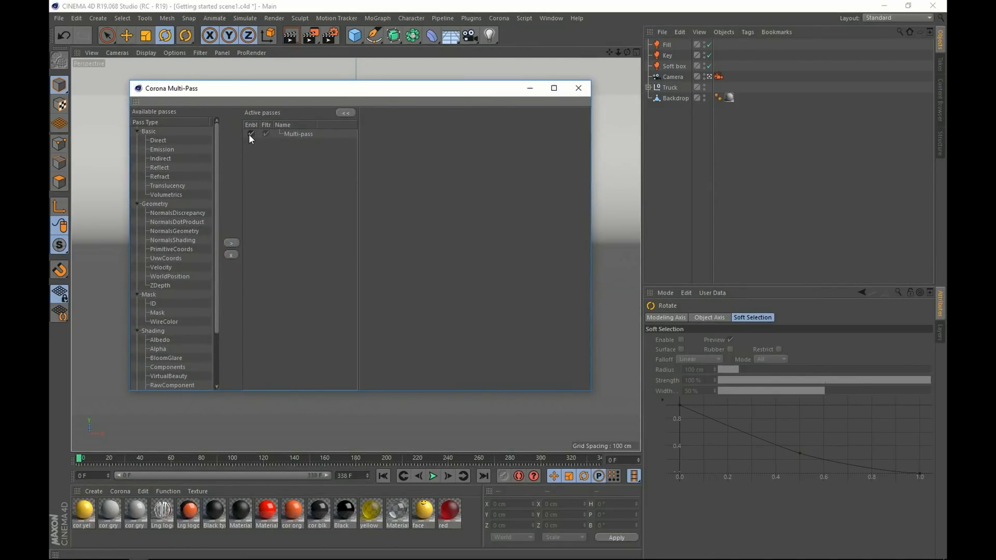
pyautogui.click(302, 136)
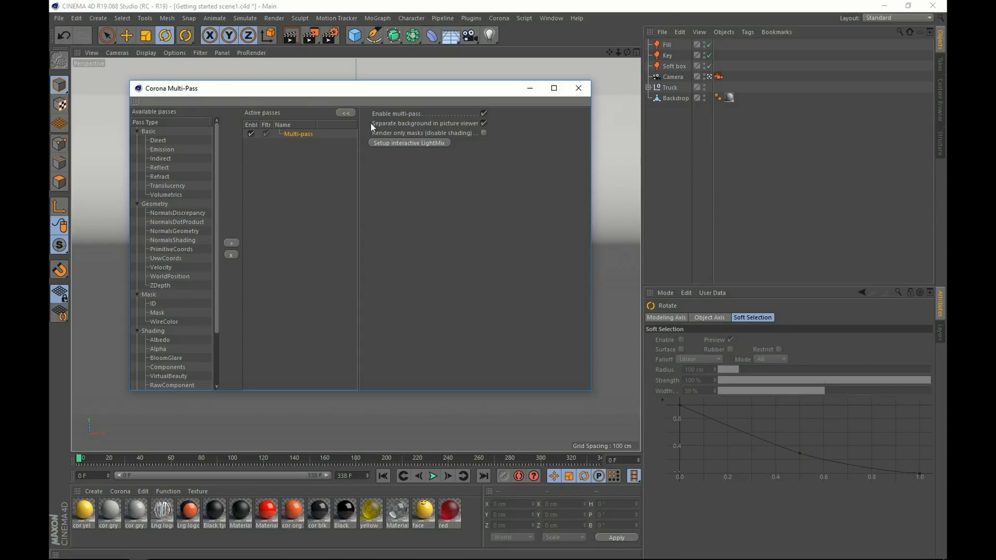
pyautogui.click(394, 143)
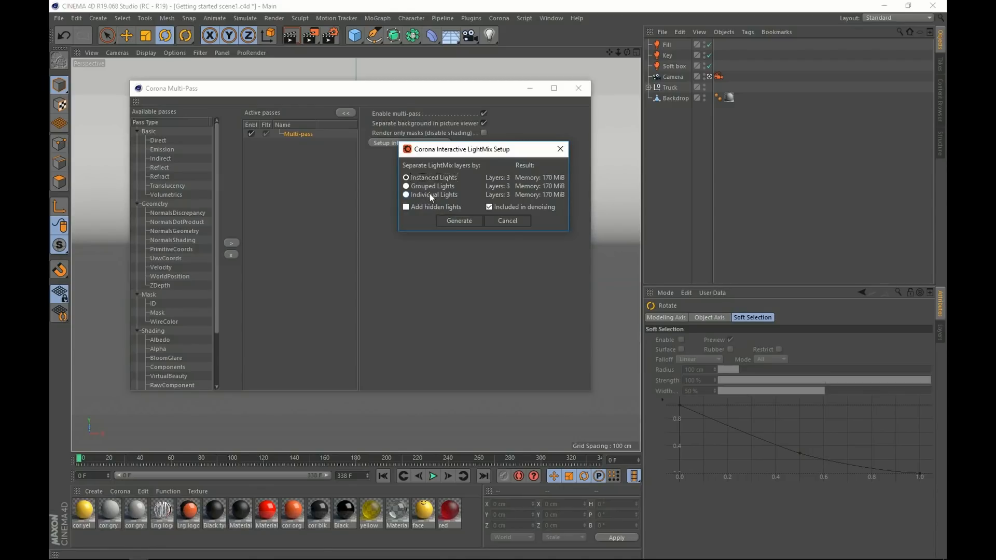
pyautogui.click(467, 220)
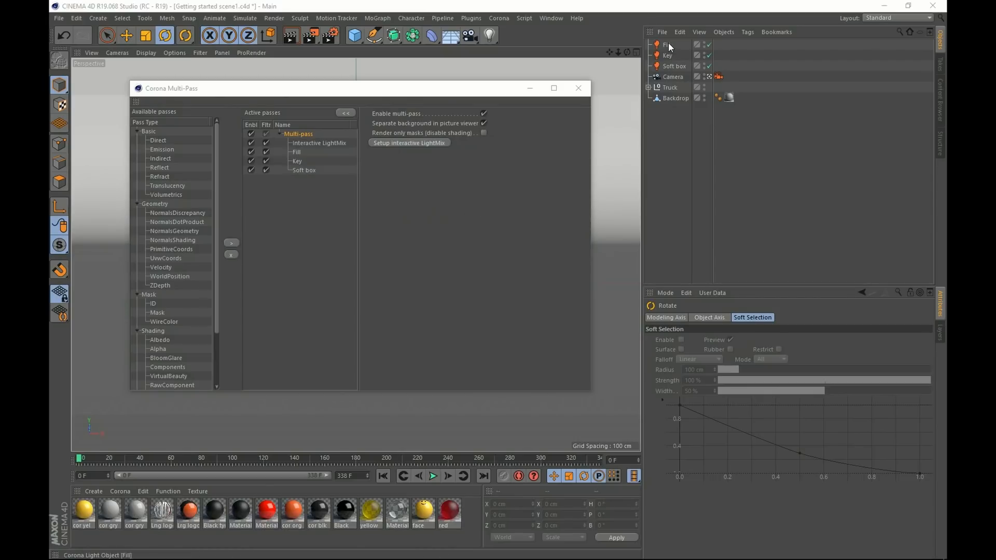
# Review the light passes' settings and the list of available pass types, and close the multi-pass setup.
pyautogui.click(298, 169)
pyautogui.click(298, 154)
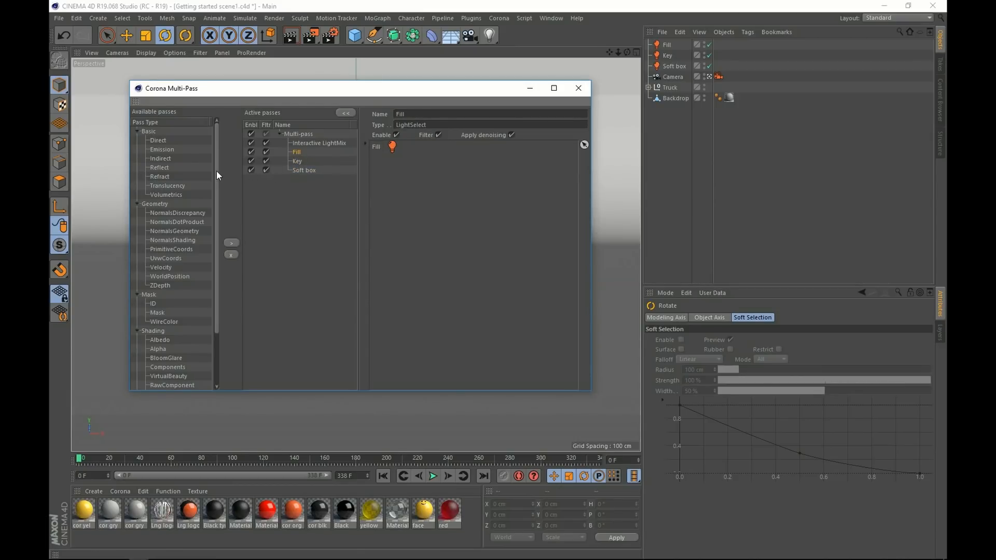
pyautogui.moveTo(216, 170); pyautogui.dragTo(219, 228)
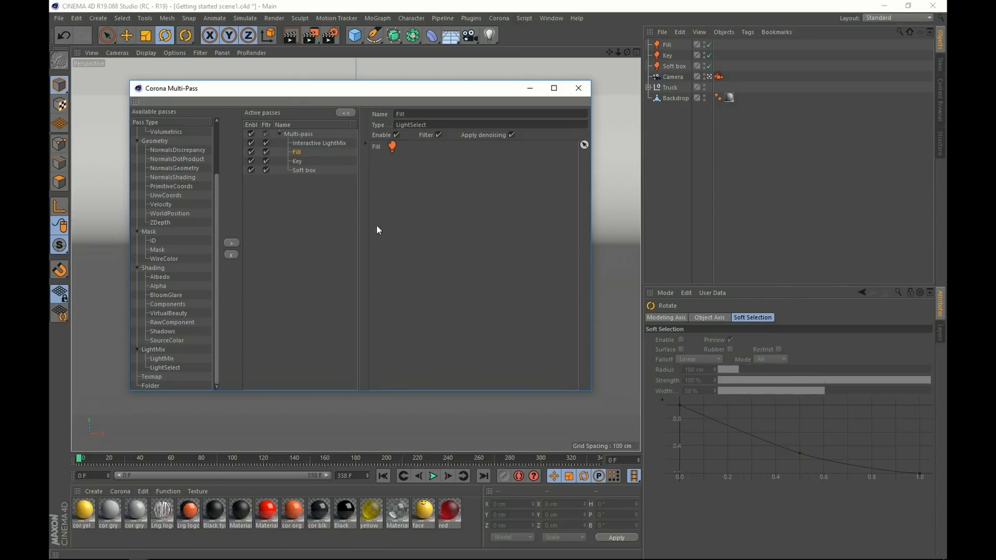
pyautogui.click(578, 90)
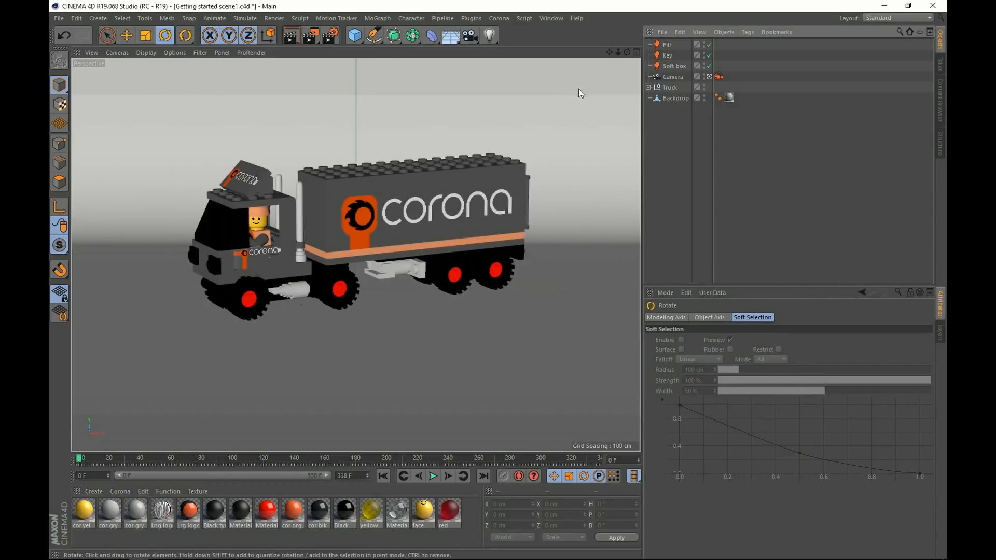
# Start Corona interactive rendering, reposition the frame buffer and show its LightMix controls.
pyautogui.click(498, 18)
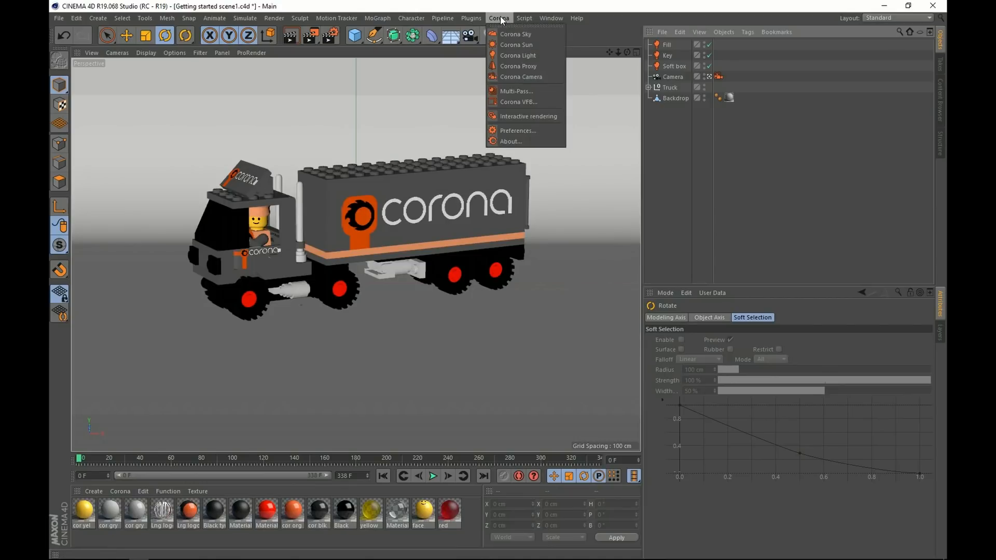
pyautogui.click(520, 115)
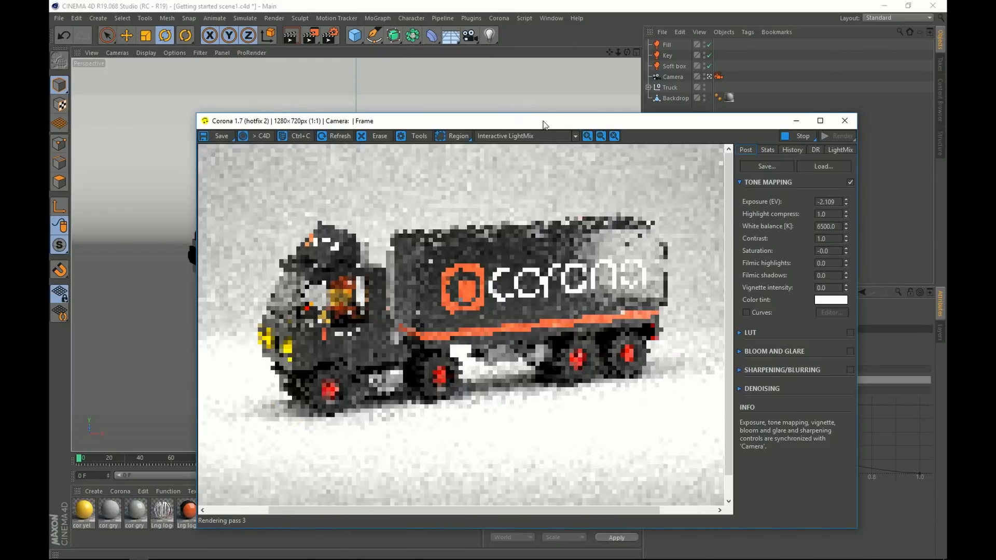
pyautogui.moveTo(543, 125); pyautogui.dragTo(455, 76)
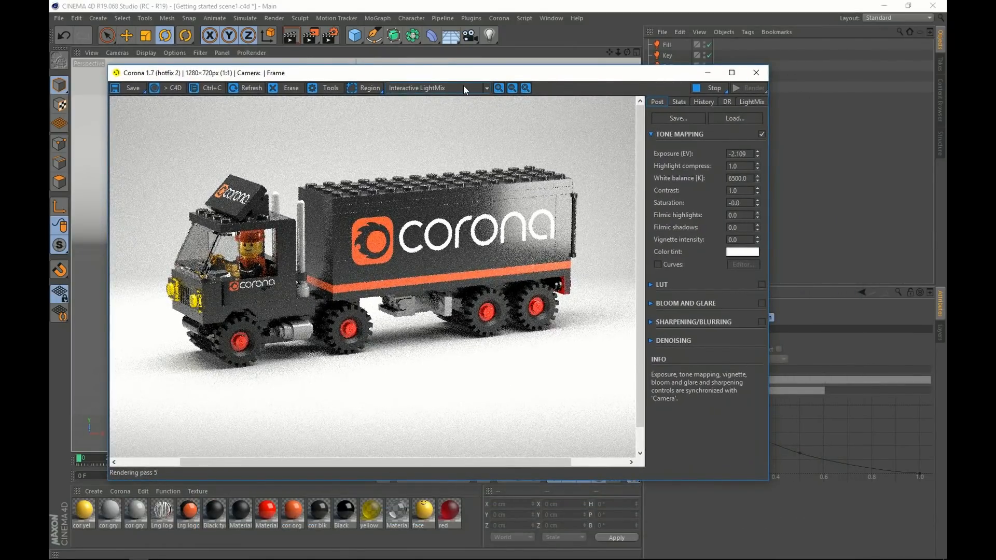
pyautogui.click(754, 101)
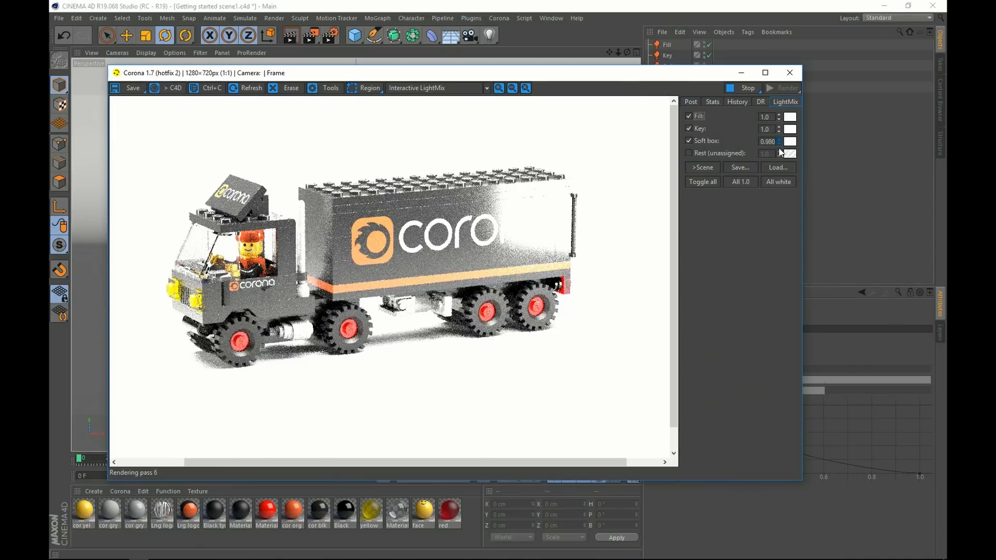
# Turn off the Key and Fill lights in the LightMix and lower the Soft box intensity to 0.116.
pyautogui.moveTo(778, 147); pyautogui.dragTo(785, 266)
pyautogui.click(688, 128)
pyautogui.click(688, 116)
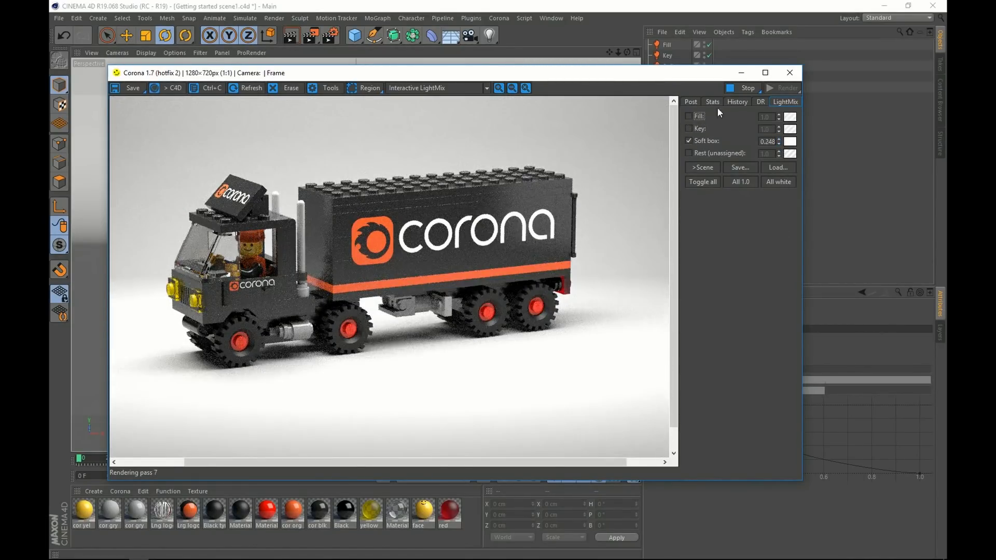
pyautogui.moveTo(775, 144); pyautogui.dragTo(778, 161)
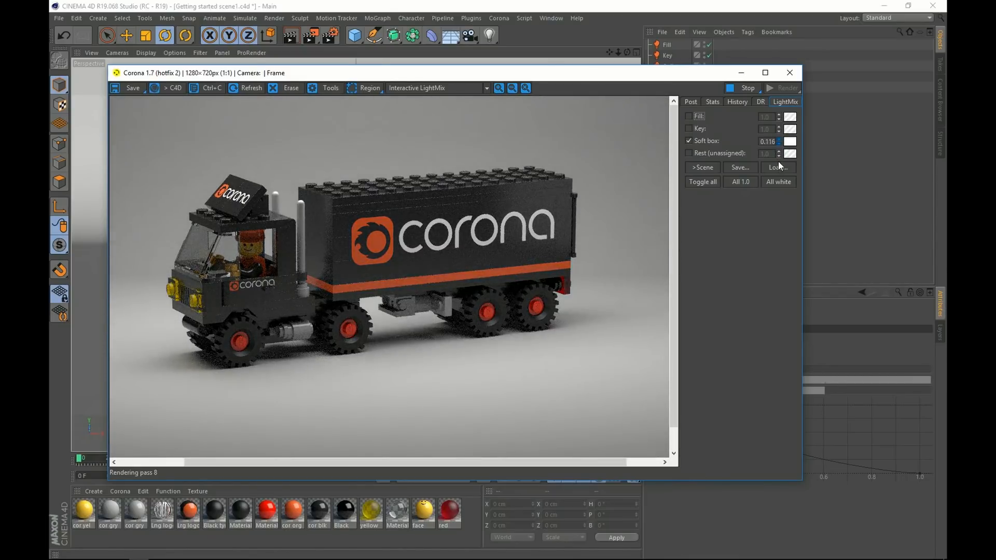
# Turn the Key and Fill lights back on in the LightMix, with intensities of 0.116 for Key and 0.468 for Fill.
pyautogui.click(688, 128)
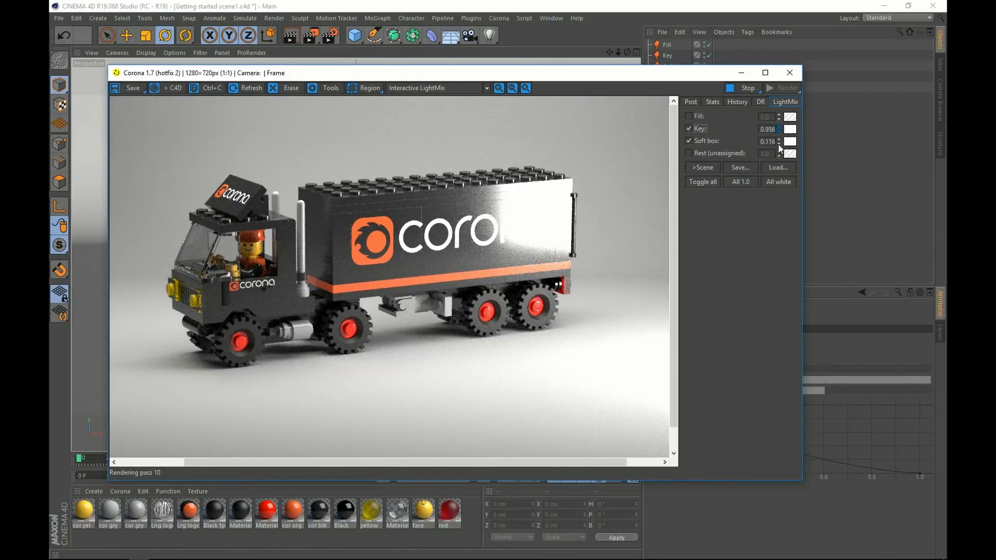
pyautogui.moveTo(779, 147); pyautogui.dragTo(774, 234)
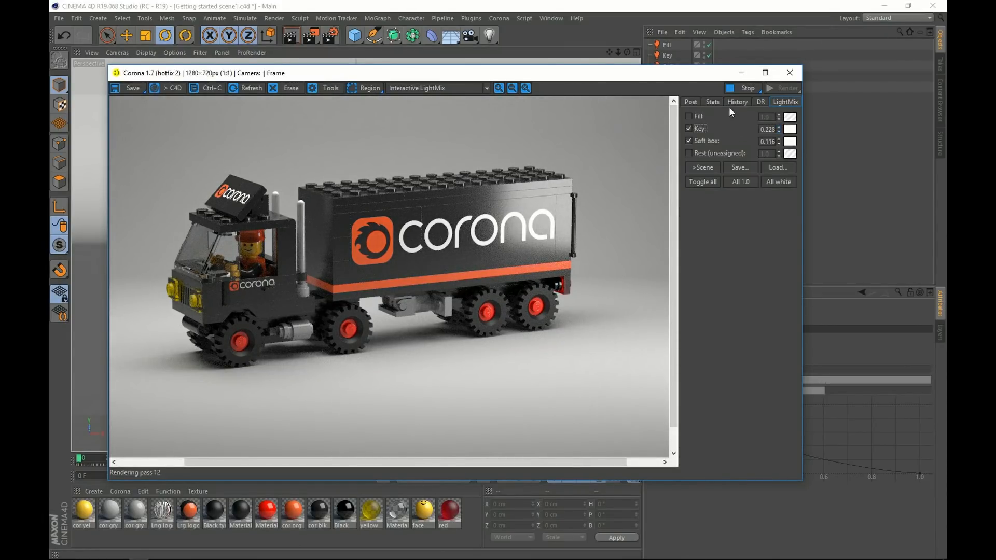
pyautogui.click(688, 115)
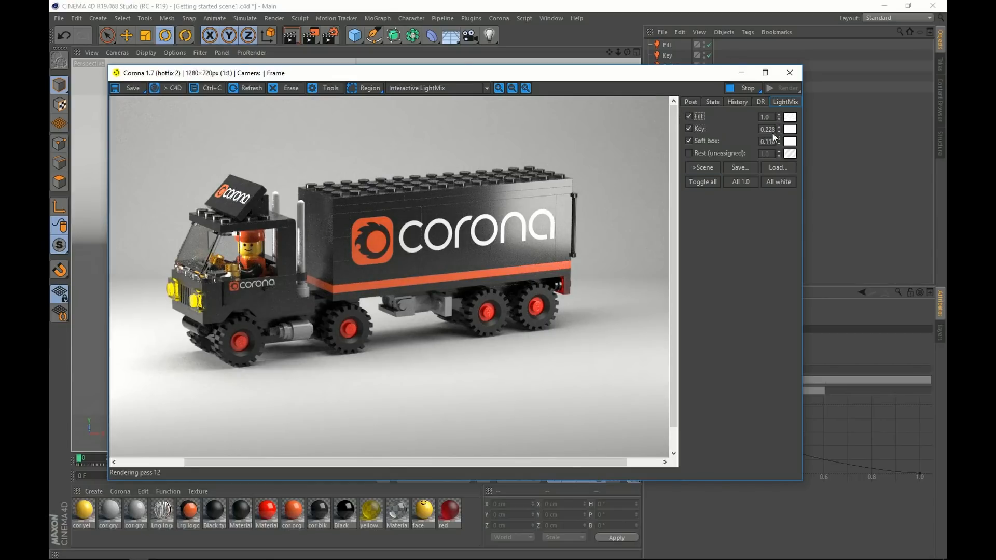
pyautogui.moveTo(781, 120); pyautogui.dragTo(782, 186)
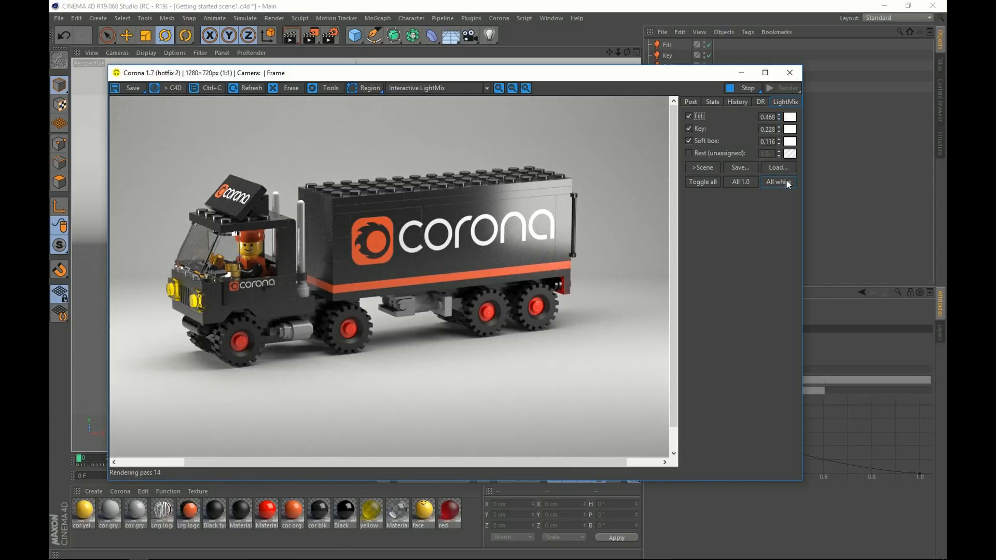
pyautogui.moveTo(778, 130); pyautogui.dragTo(777, 146)
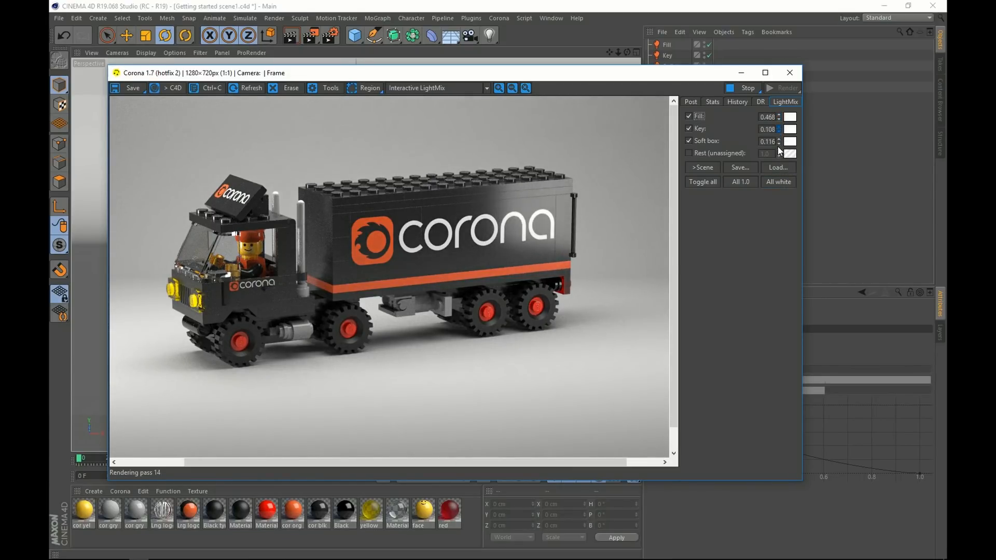
# Try a light blue colour (20D7EE) for the Soft box in the LightMix and discard it.
pyautogui.moveTo(659, 81); pyautogui.dragTo(664, 57)
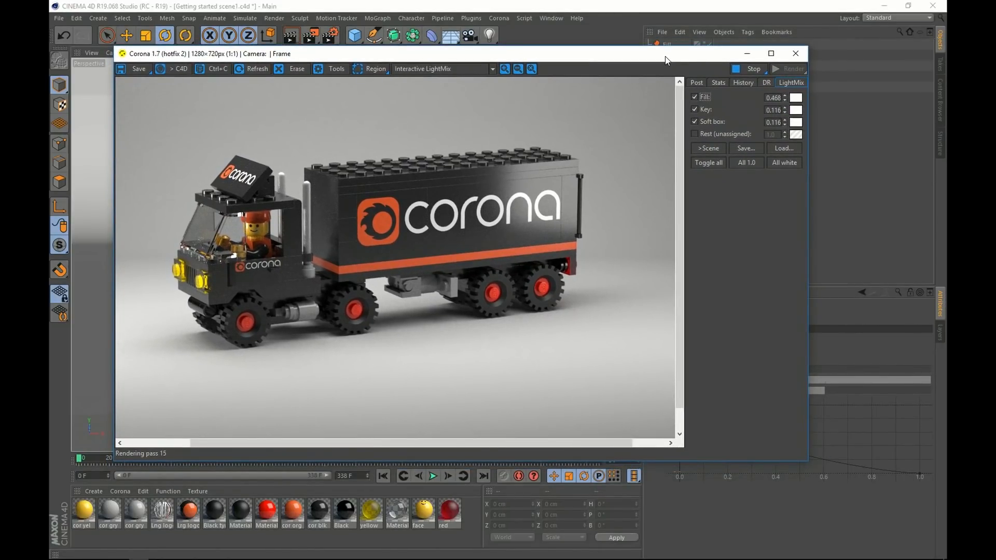
pyautogui.click(796, 122)
pyautogui.moveTo(585, 311); pyautogui.dragTo(580, 306)
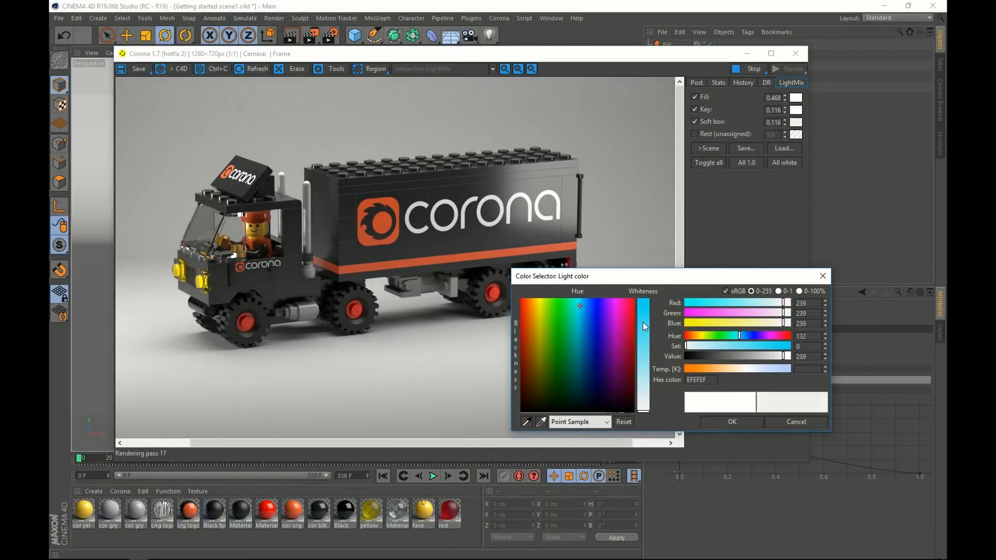
pyautogui.moveTo(643, 322); pyautogui.dragTo(648, 317)
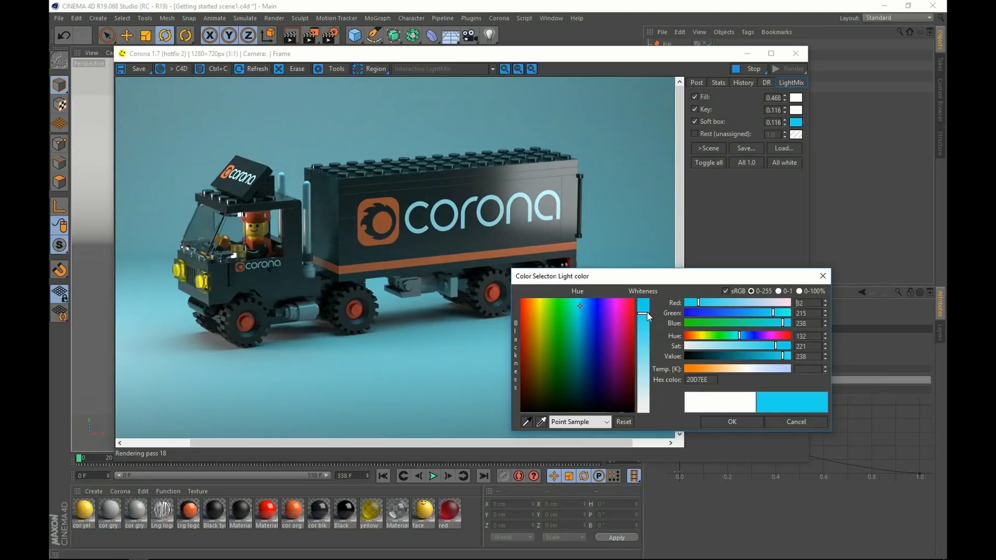
pyautogui.click(795, 422)
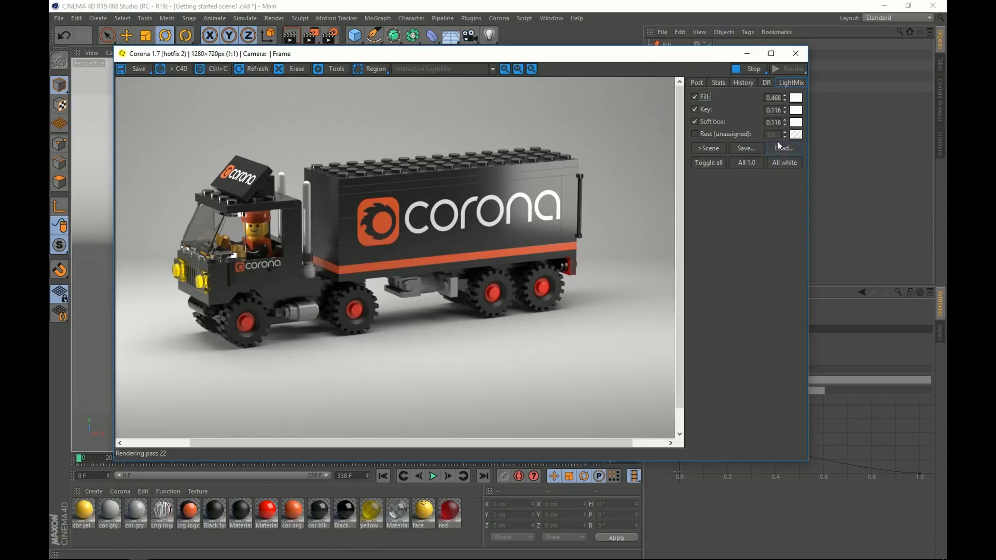
# Stop the interactive rendering, minimise the frame buffer and check the pass, time and noise level limits in the Corona render settings.
pyautogui.click(736, 71)
pyautogui.click(746, 54)
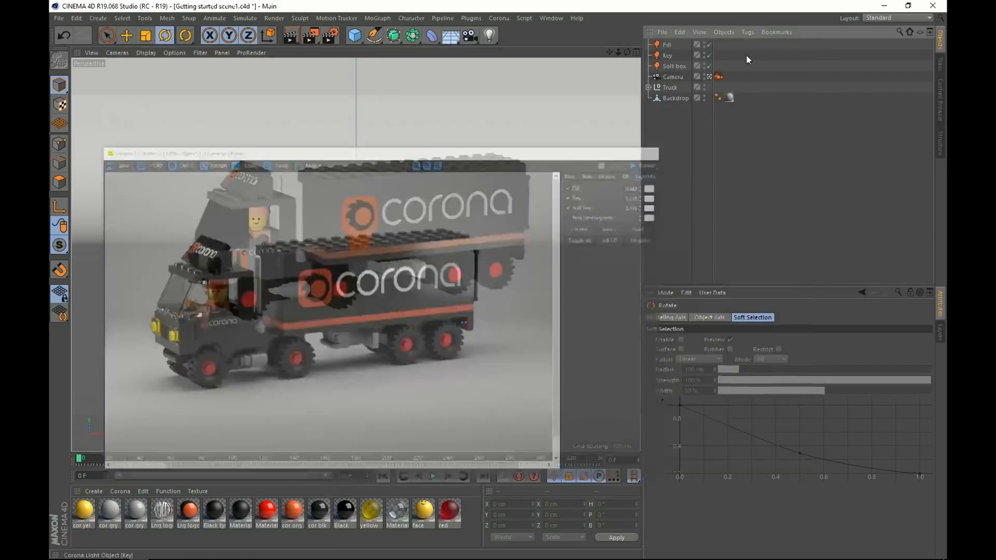
pyautogui.click(331, 36)
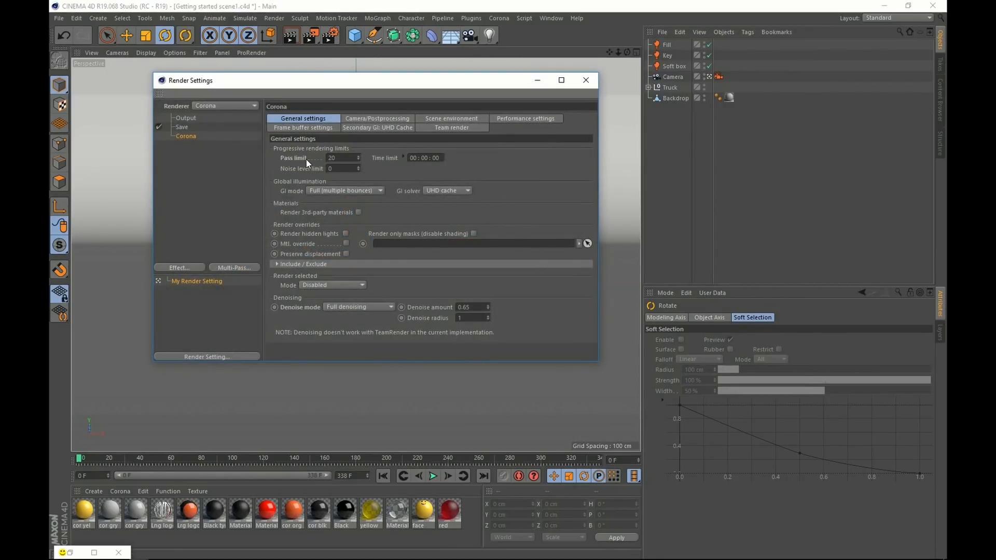
pyautogui.moveTo(337, 158); pyautogui.dragTo(324, 158)
pyautogui.doubleClick(424, 157)
pyautogui.doubleClick(334, 168)
# Set the denoise mode to Full denoising and close the render settings.
pyautogui.click(350, 307)
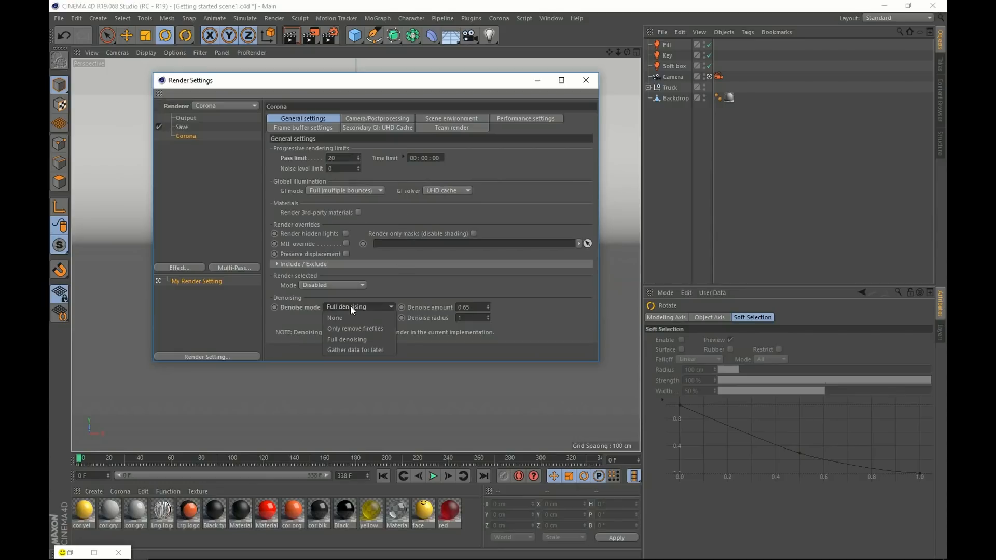
pyautogui.click(350, 338)
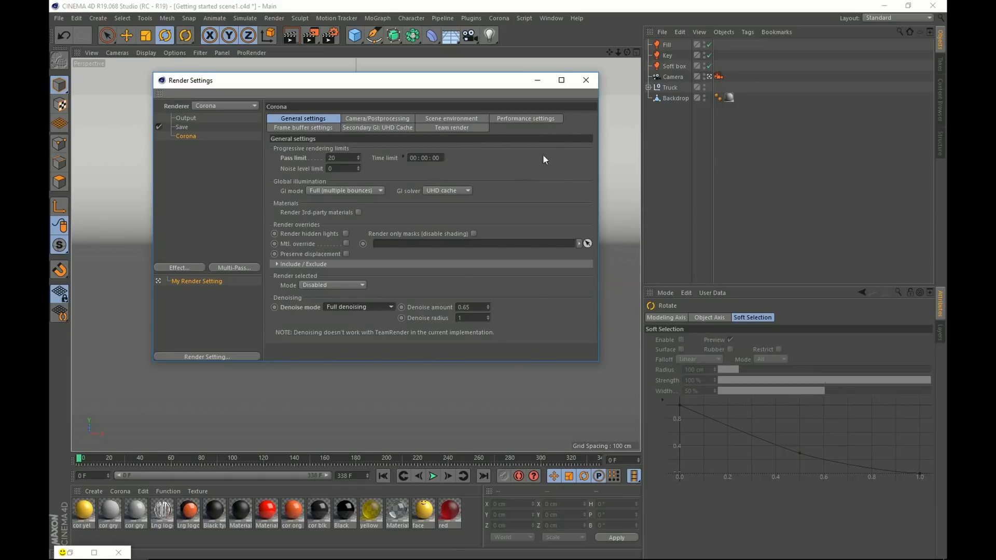
pyautogui.click(590, 80)
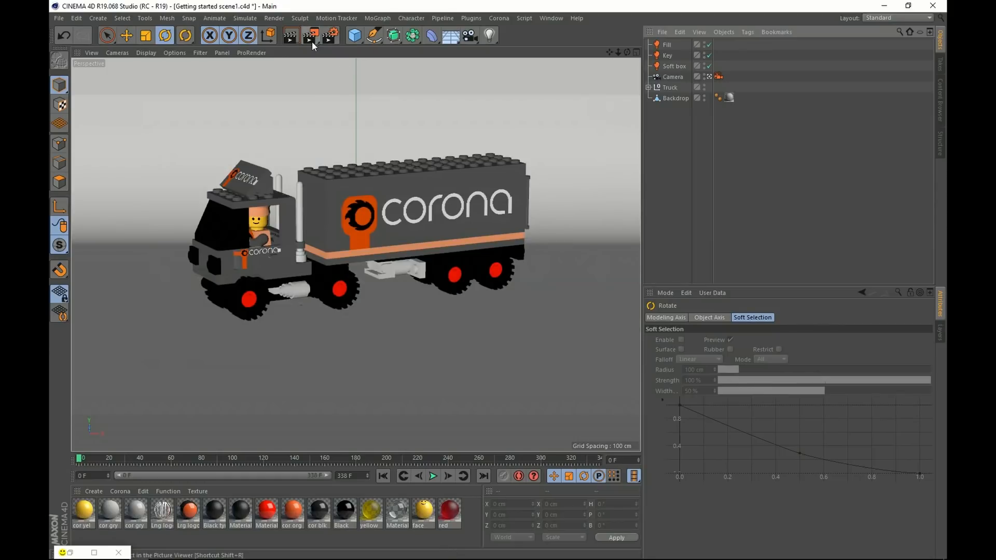
# Restore the frame buffer, start the final render from it and show the render statistics.
pyautogui.click(69, 552)
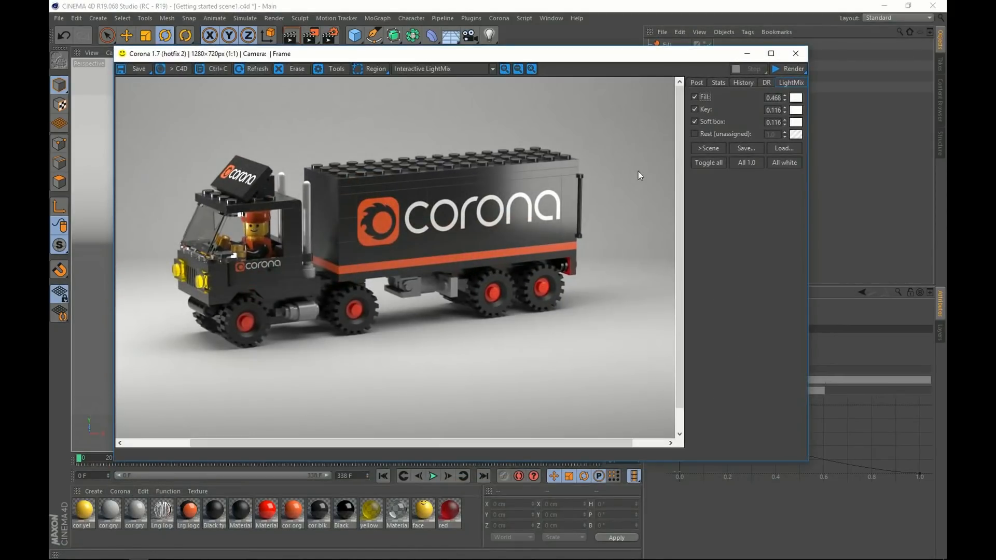
pyautogui.click(784, 68)
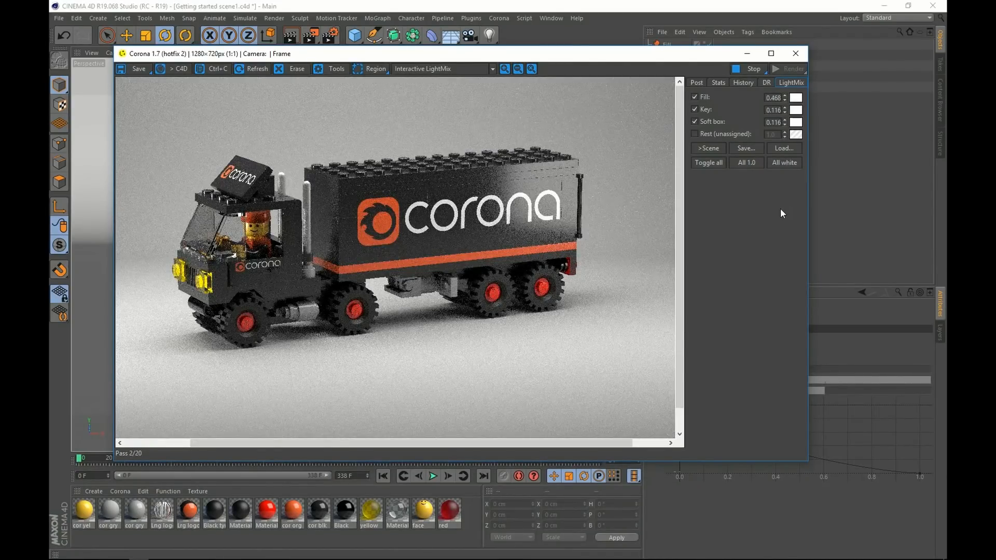
pyautogui.click(721, 82)
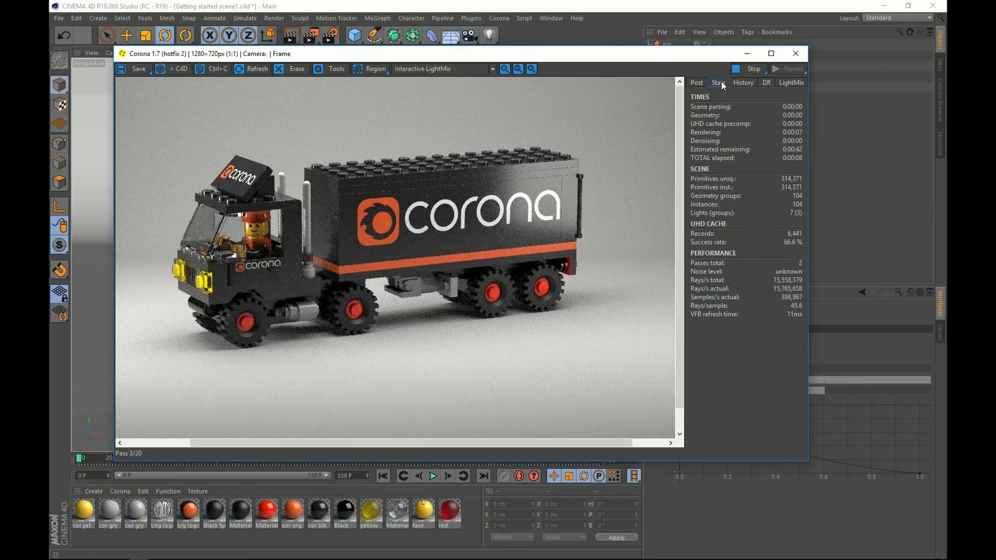